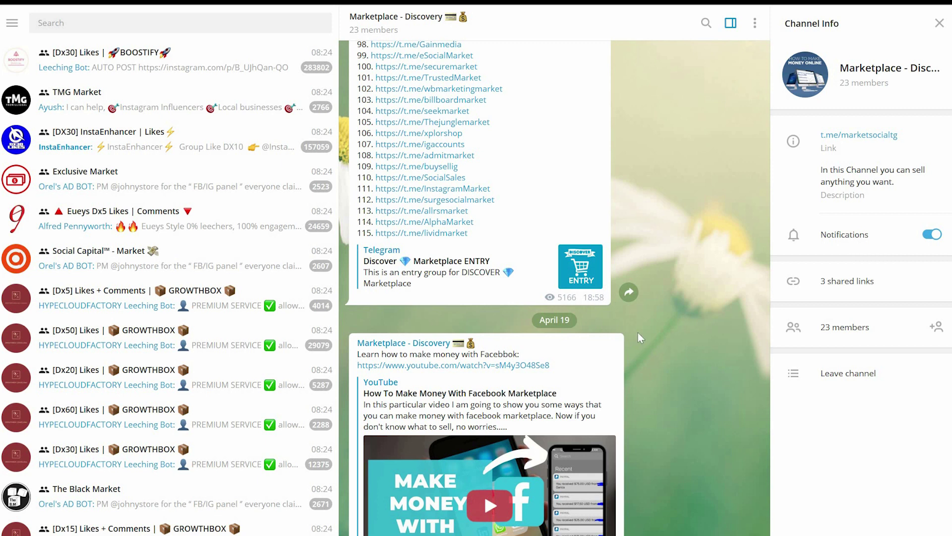
Step: Start a new channel named Fitness from the main menu
scroll(267, 323, "up", 3)
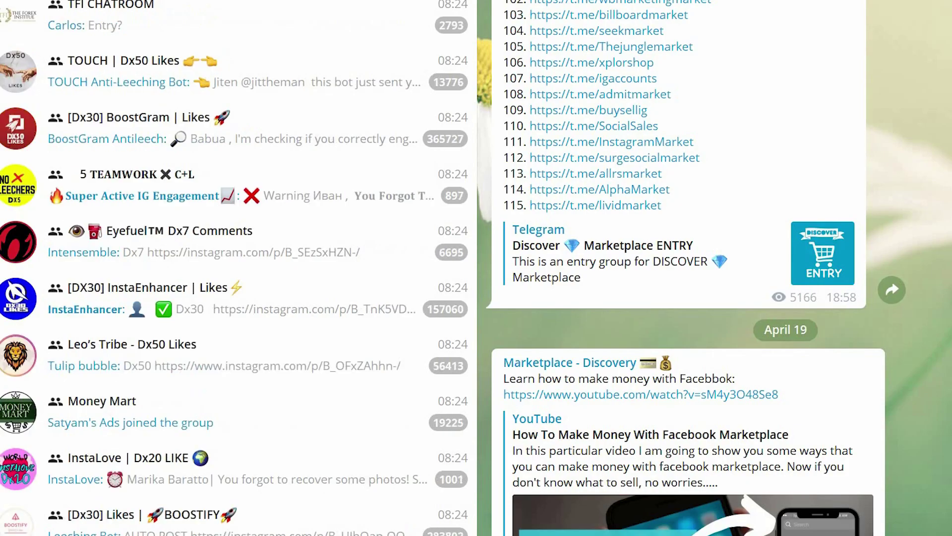
left_click(12, 25)
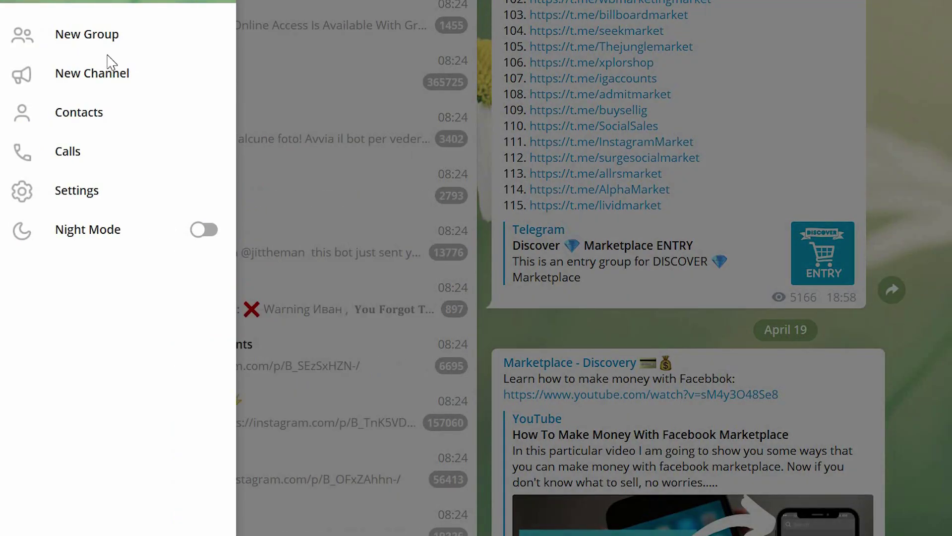
left_click(100, 72)
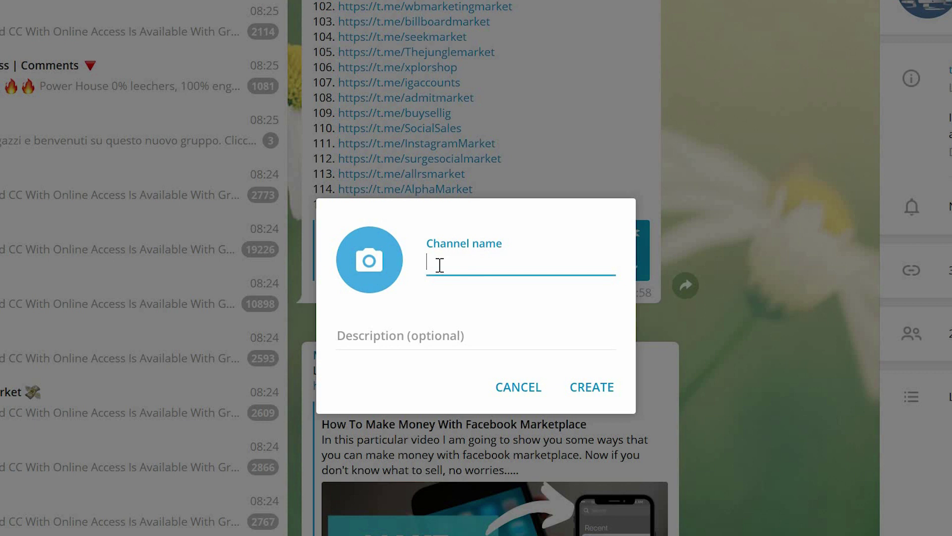
type("Fitness")
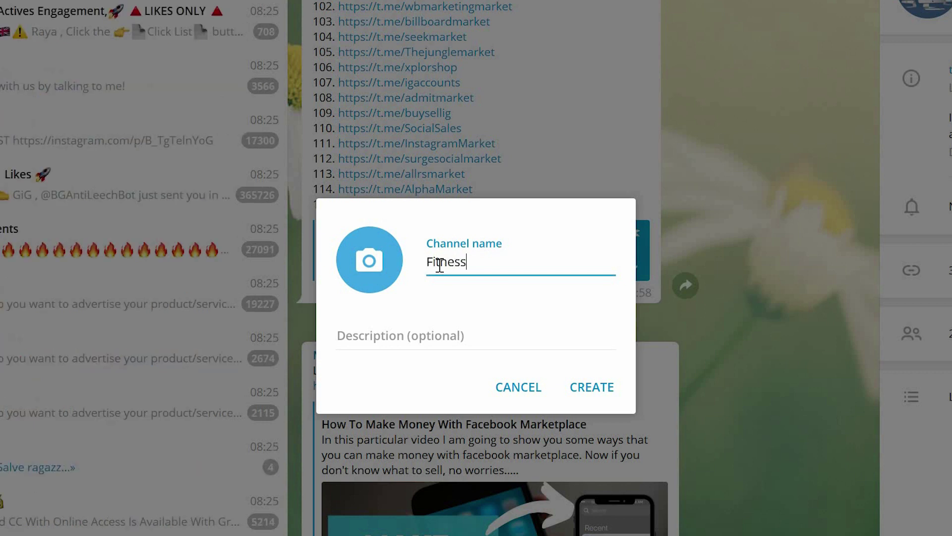
Step: Enter the description 'If you want to learn how to be fit. Follow this channel!'
left_click(400, 335)
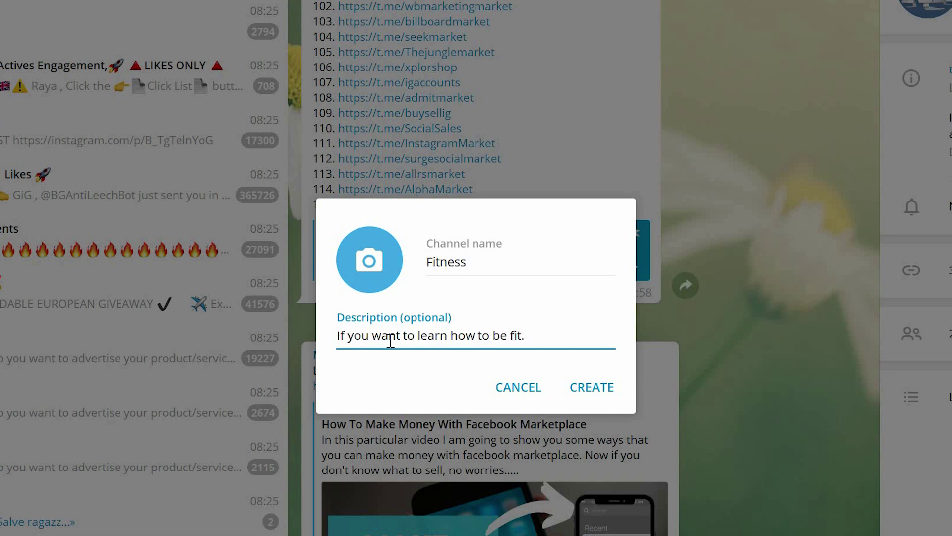
type("wo")
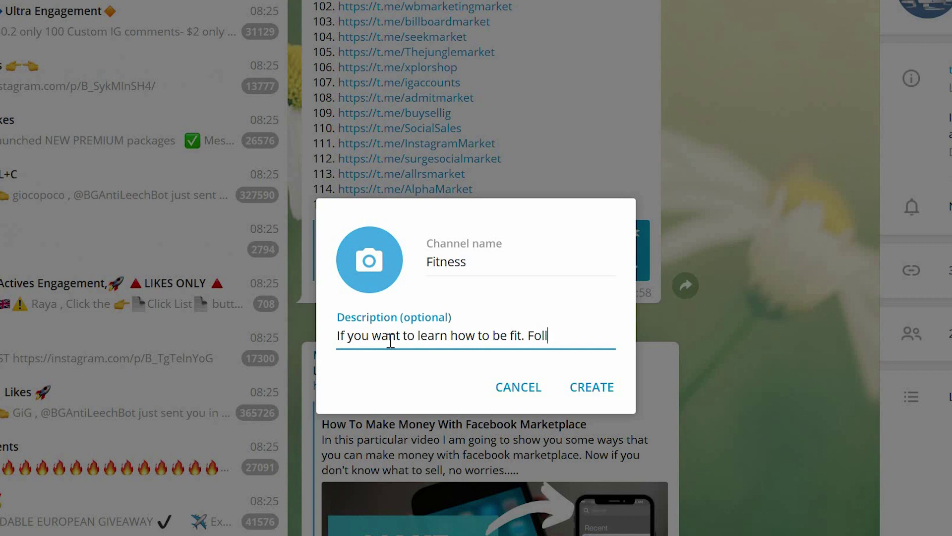
key("BackSpace")
type("ow this channel!")
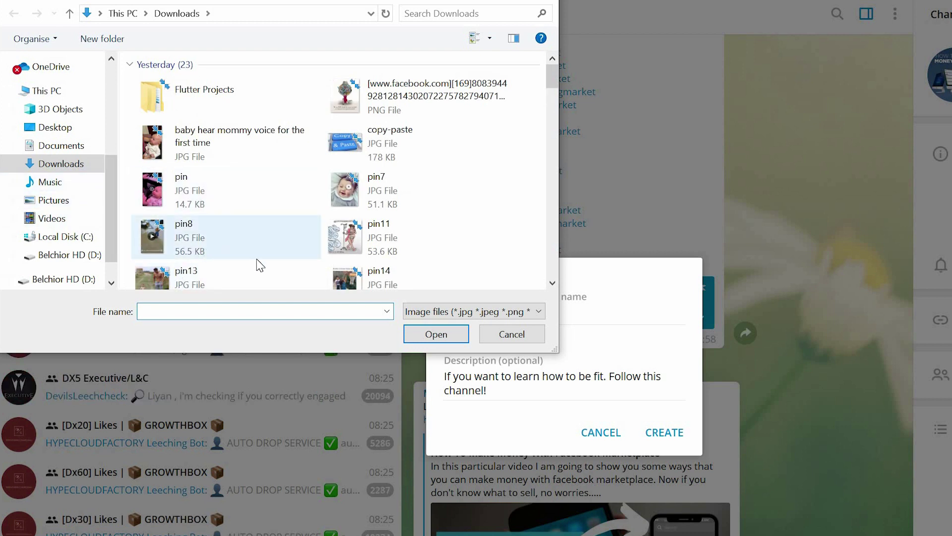
Step: Set pin13 from Downloads as the circular-cropped channel photo and create the Fitness channel
left_click(201, 283)
left_click(435, 334)
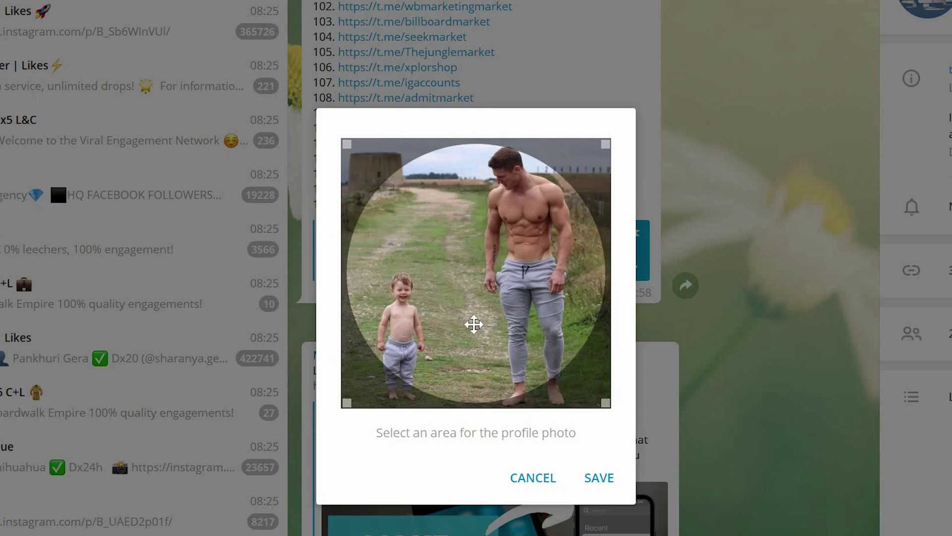
left_click_drag(455, 308, 520, 278)
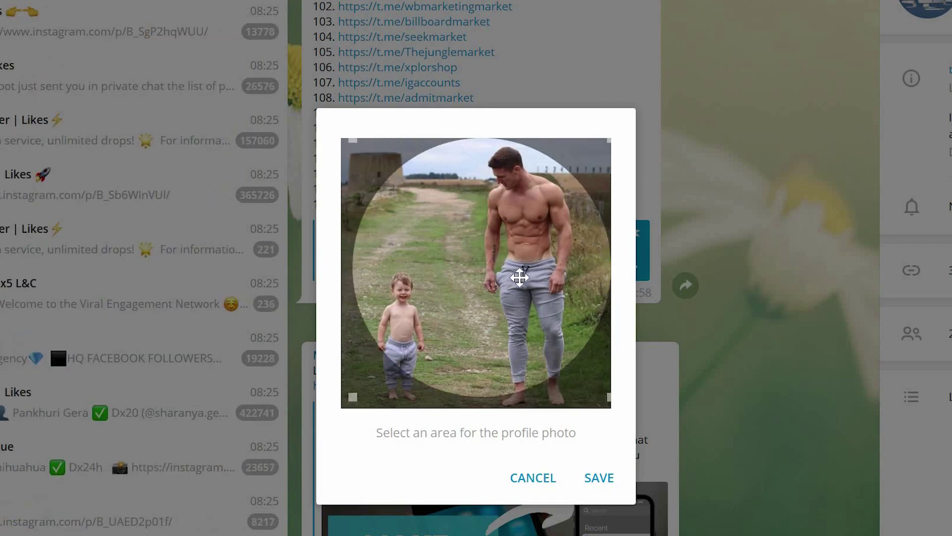
left_click(599, 478)
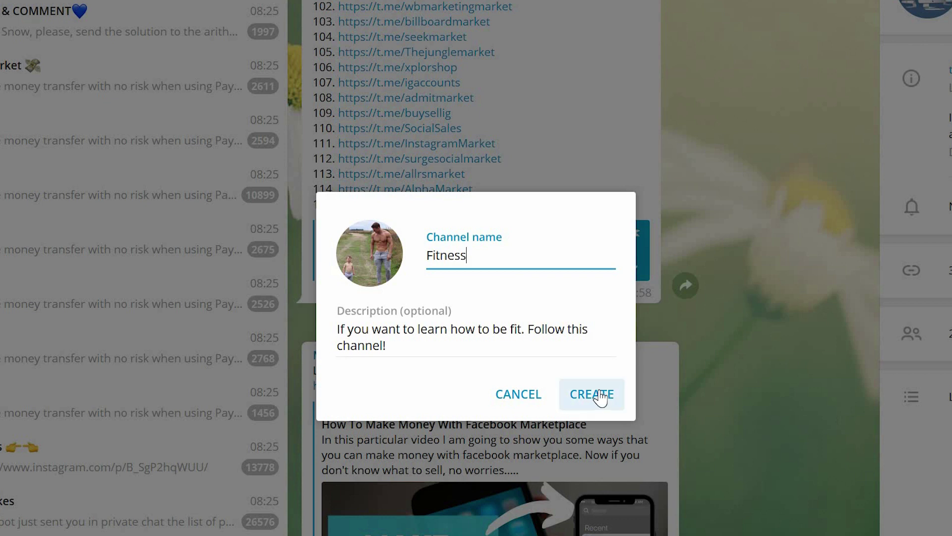
left_click(597, 395)
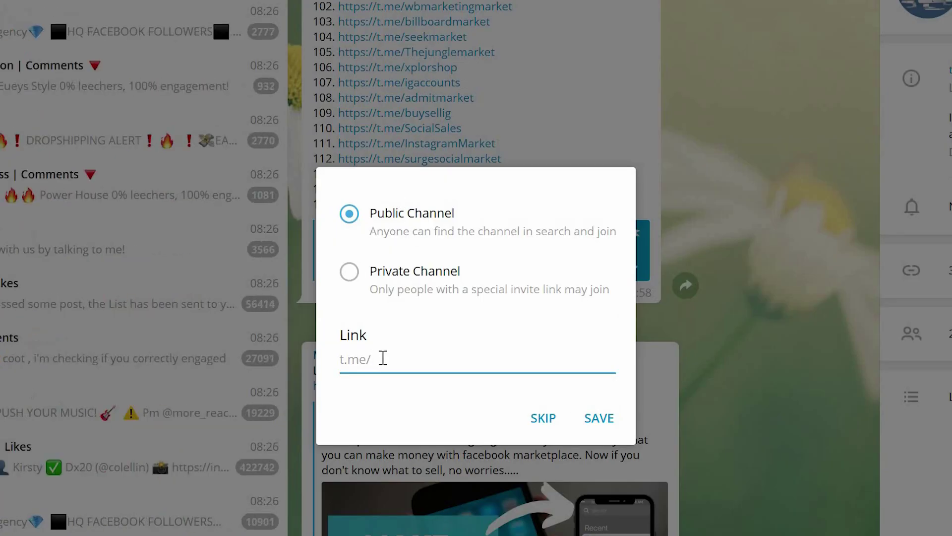
Step: Give the public channel the available link t.me/fitforever17 and save it
type("fithe")
key("BackSpace")
key("BackSpace")
key("BackSpace")
key("BackSpace")
key("BackSpace")
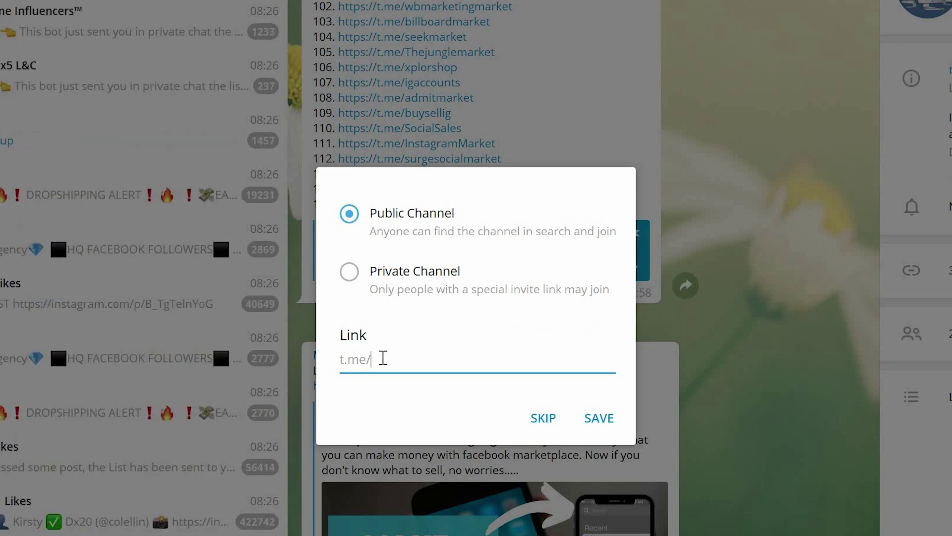
type("fit")
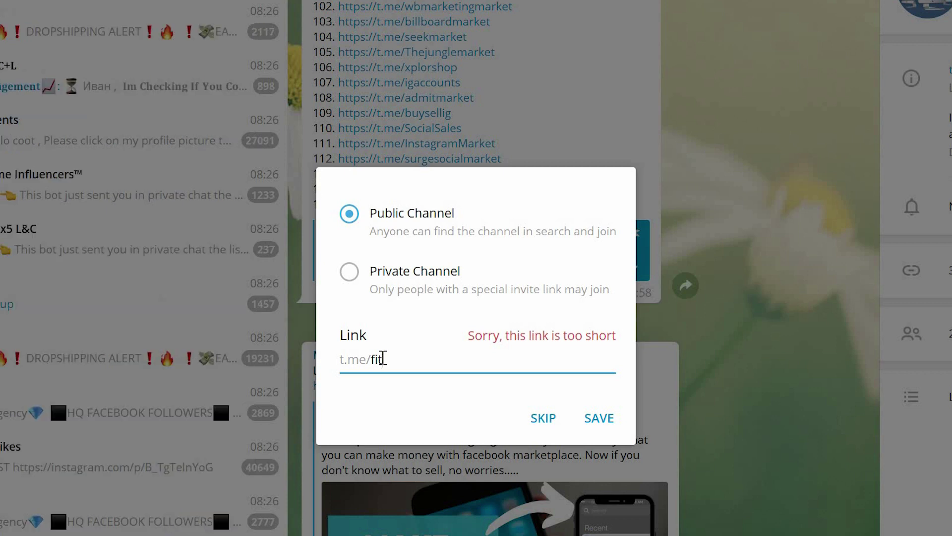
type("store")
type("ver")
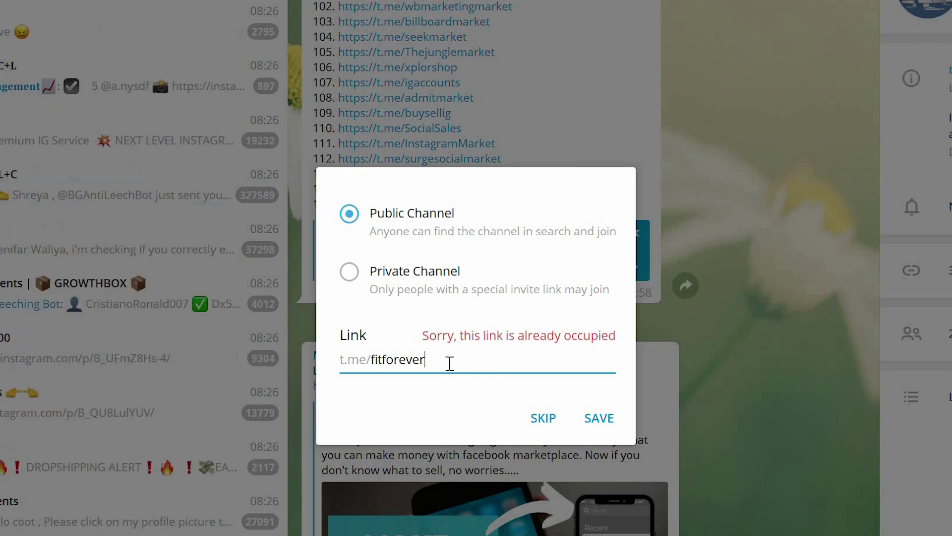
type("17")
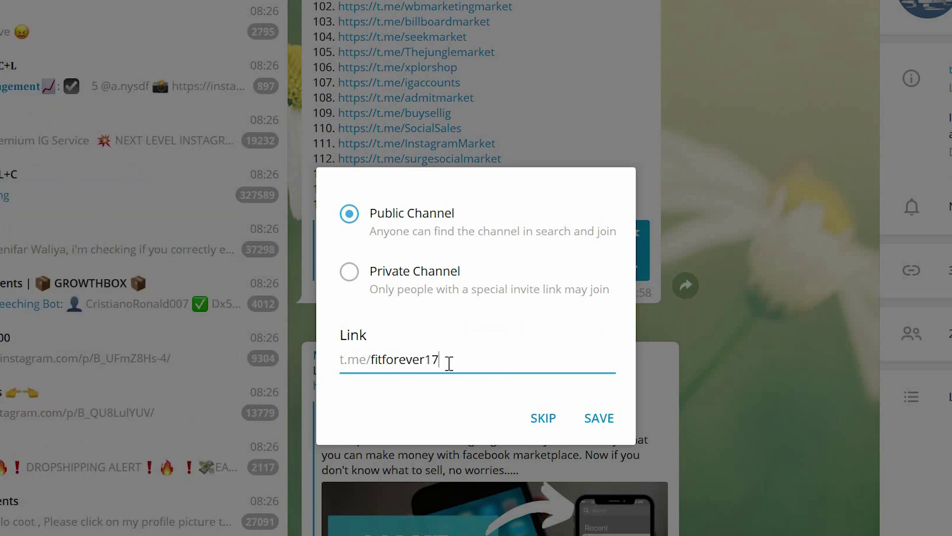
left_click(600, 419)
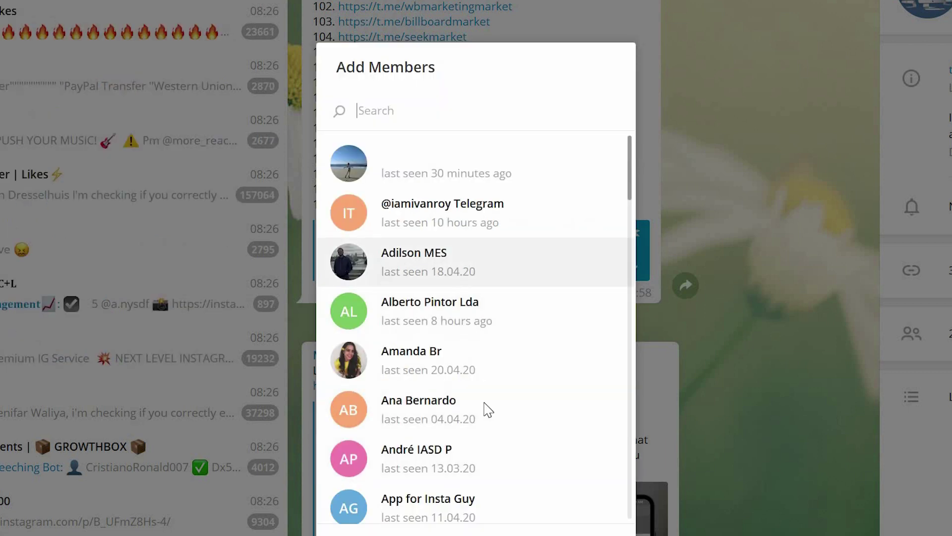
Step: Add Dream Team - Market Telegram Group and HOT MONEY as members of the channel
scroll(488, 410, "down", 5)
scroll(506, 317, "up", 4)
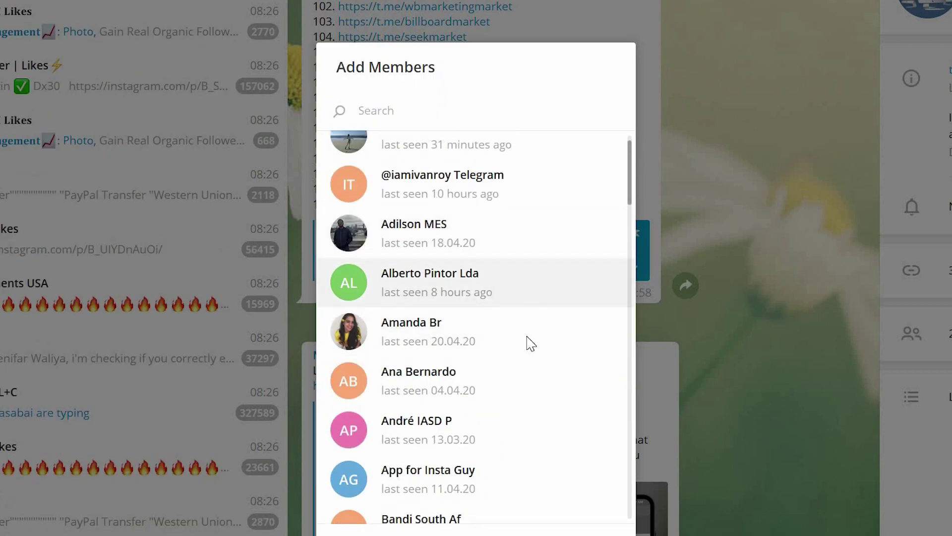
scroll(513, 425, "down", 7)
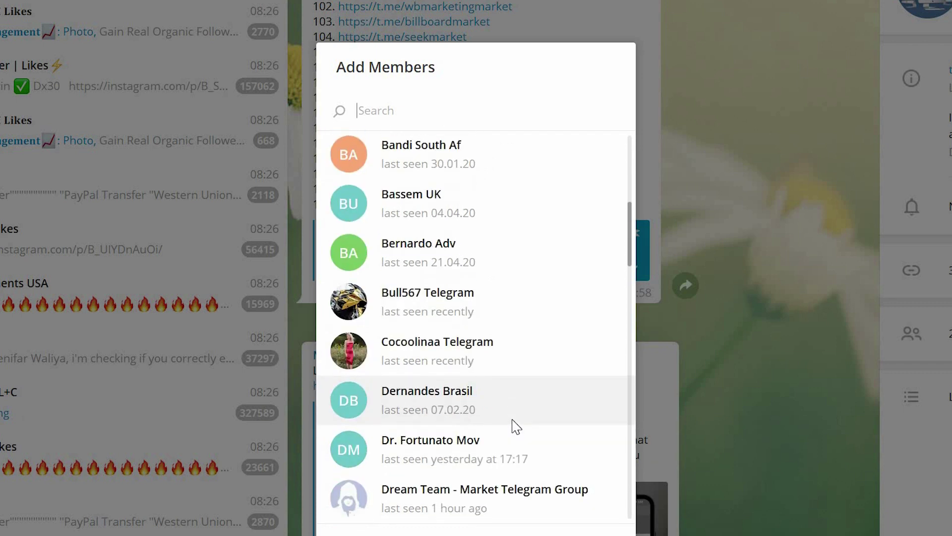
scroll(515, 425, "up", 3)
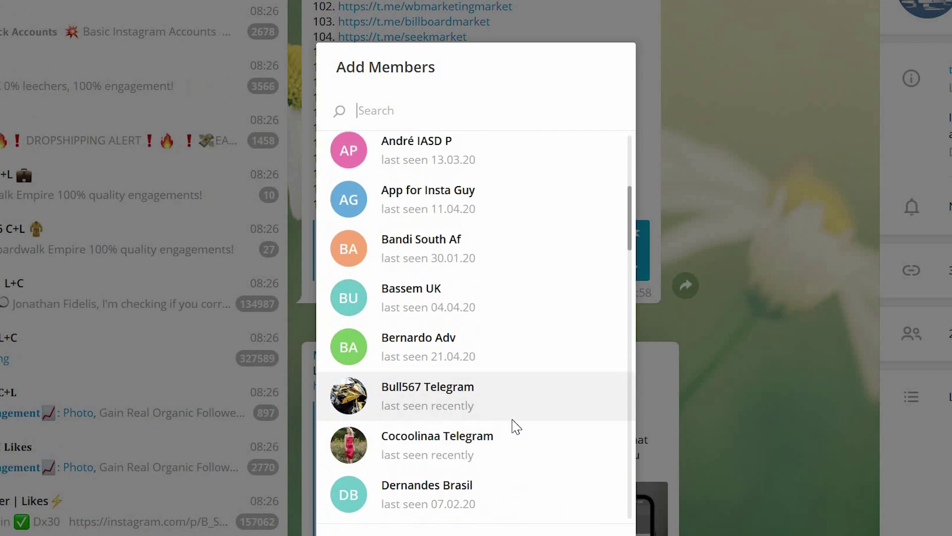
scroll(515, 425, "down", 3)
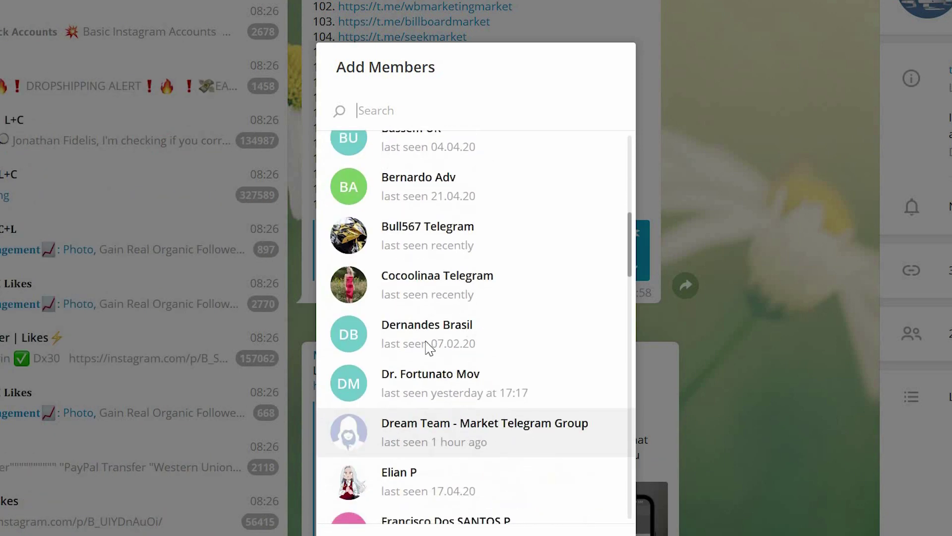
scroll(520, 425, "down", 2)
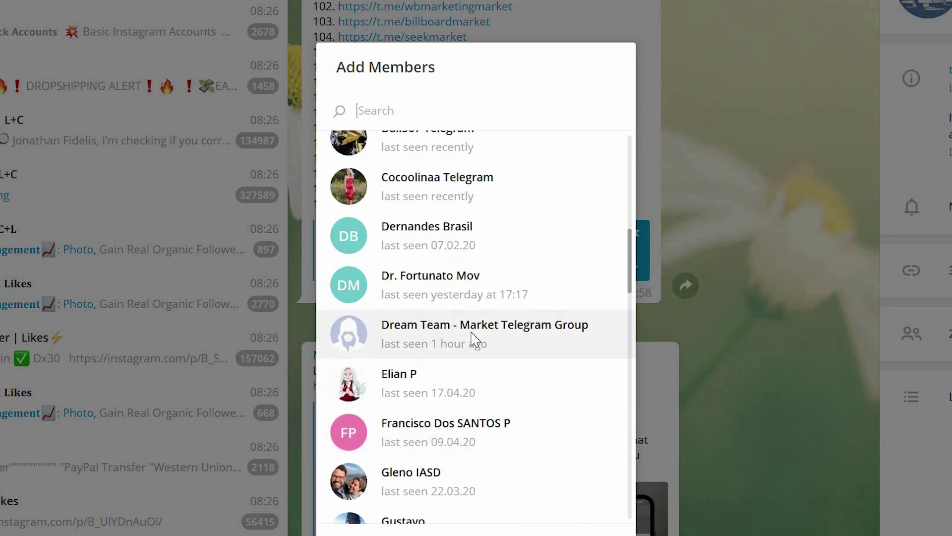
left_click(474, 340)
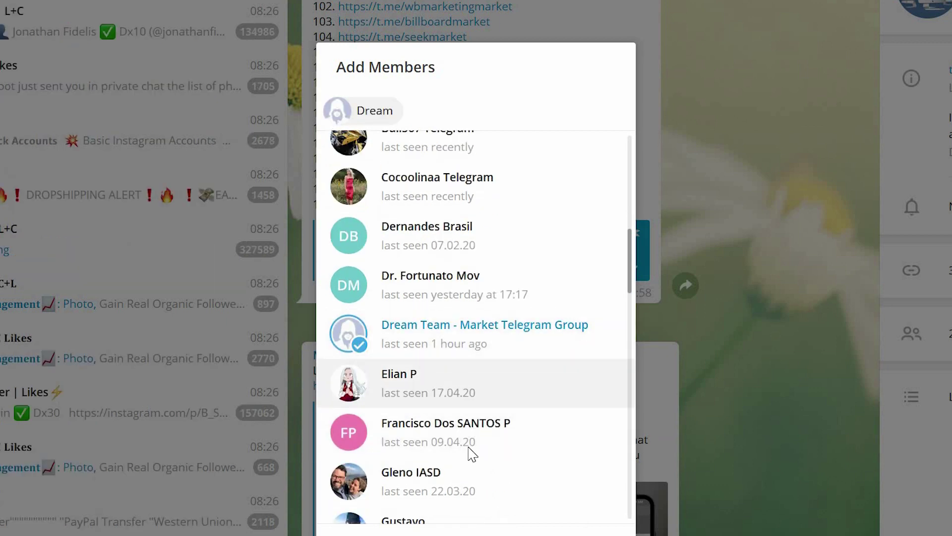
scroll(471, 453, "down", 4)
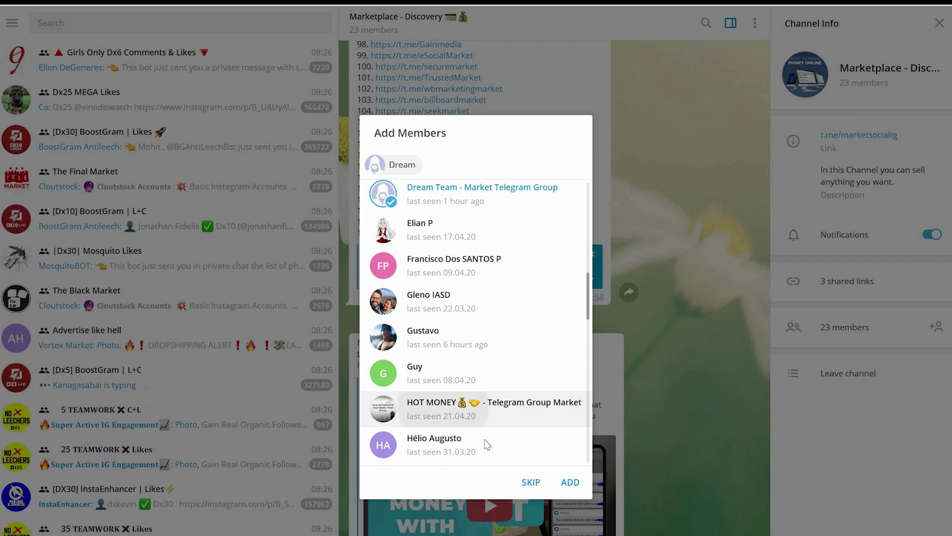
left_click(484, 410)
left_click(570, 483)
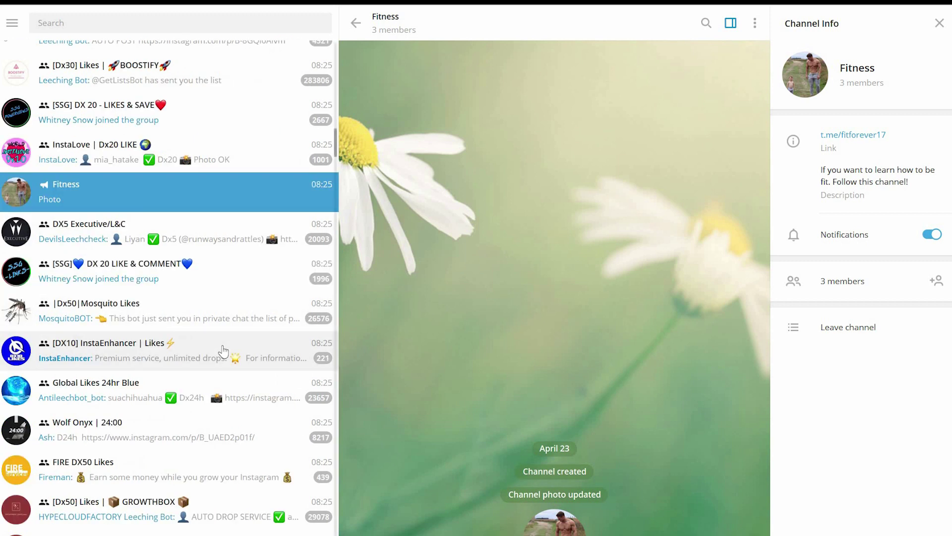
Step: Search chats for 'market' and open the Marketplace - Discovery channel
left_click(128, 28)
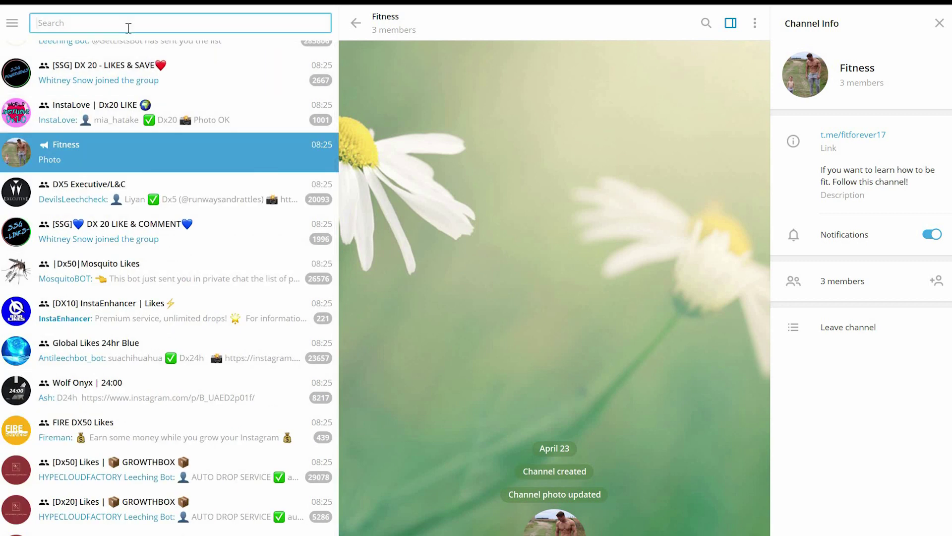
type("market")
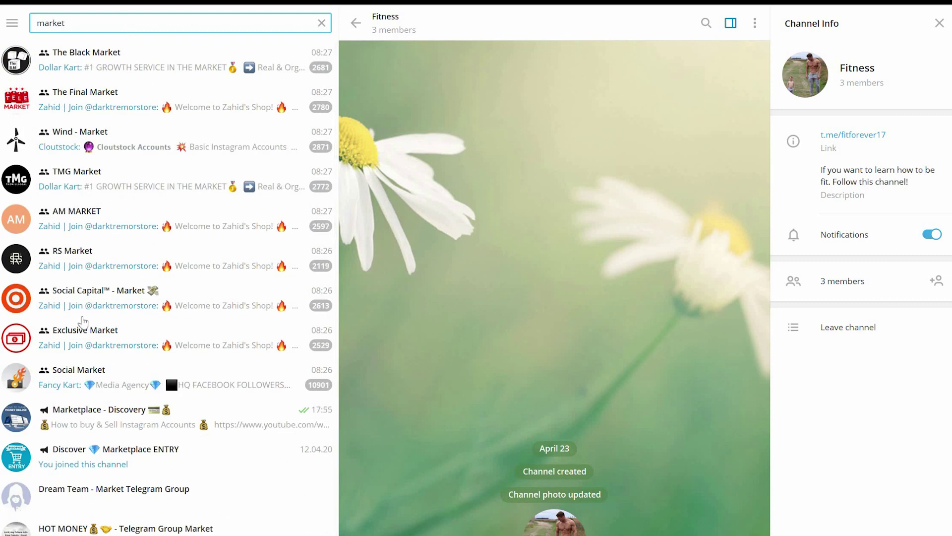
left_click(93, 428)
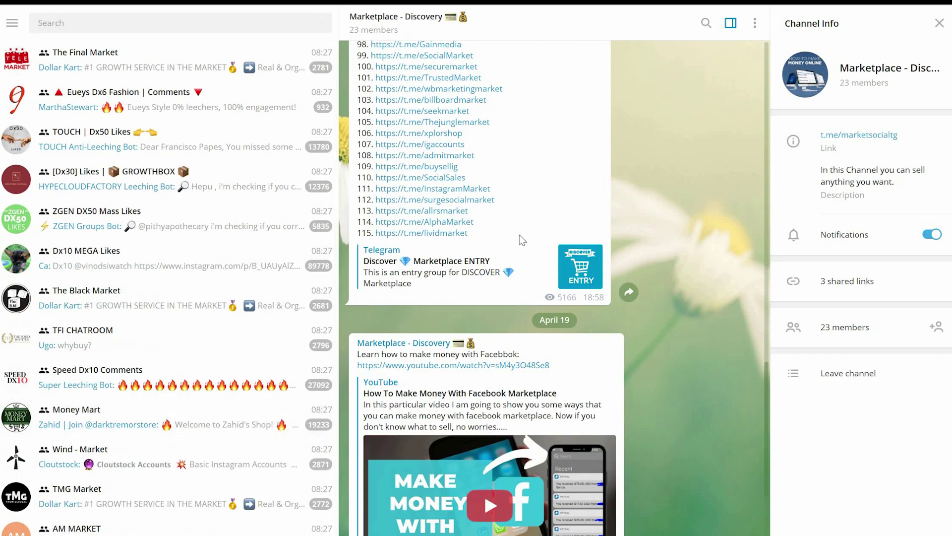
Step: Scroll through the Marketplace - Discovery channel's list of links
scroll(519, 234, "up", 2)
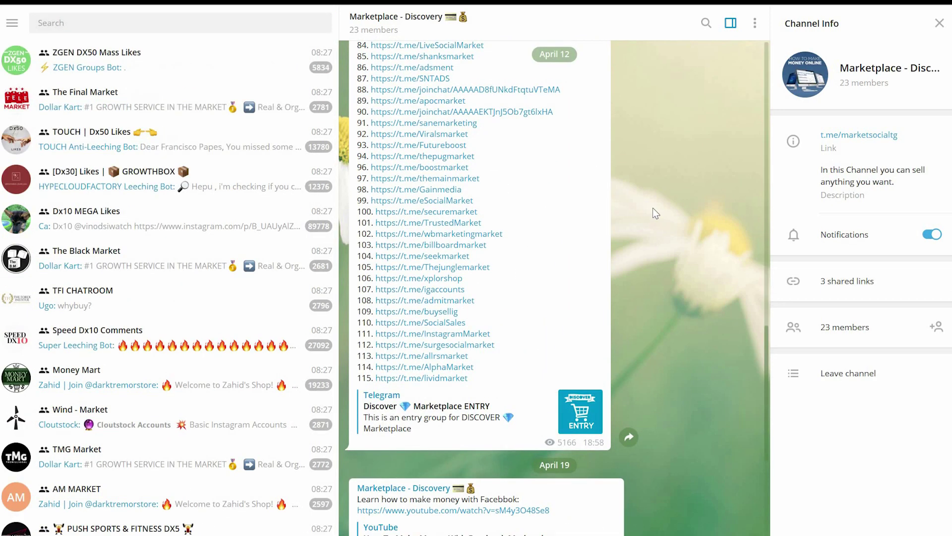
scroll(645, 243, "up", 2)
scroll(672, 208, "up", 2)
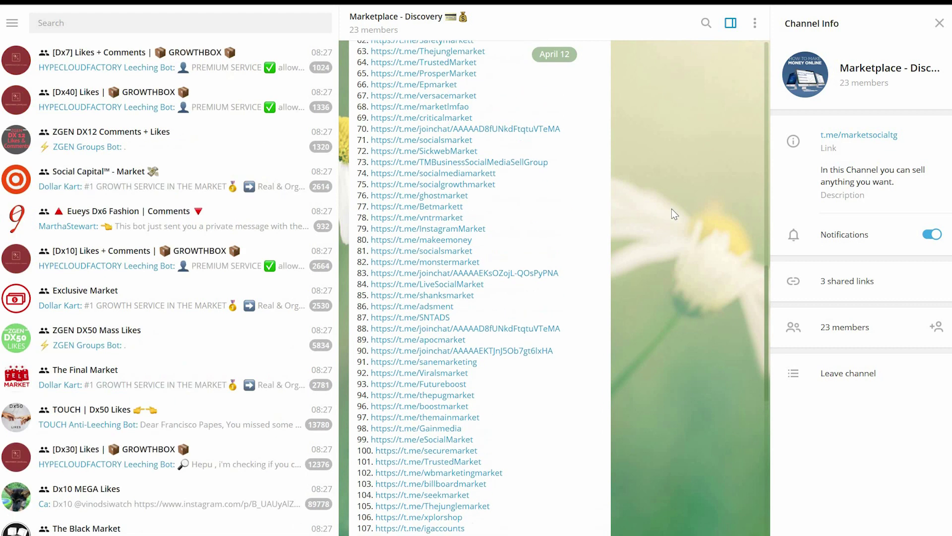
scroll(671, 208, "up", 1)
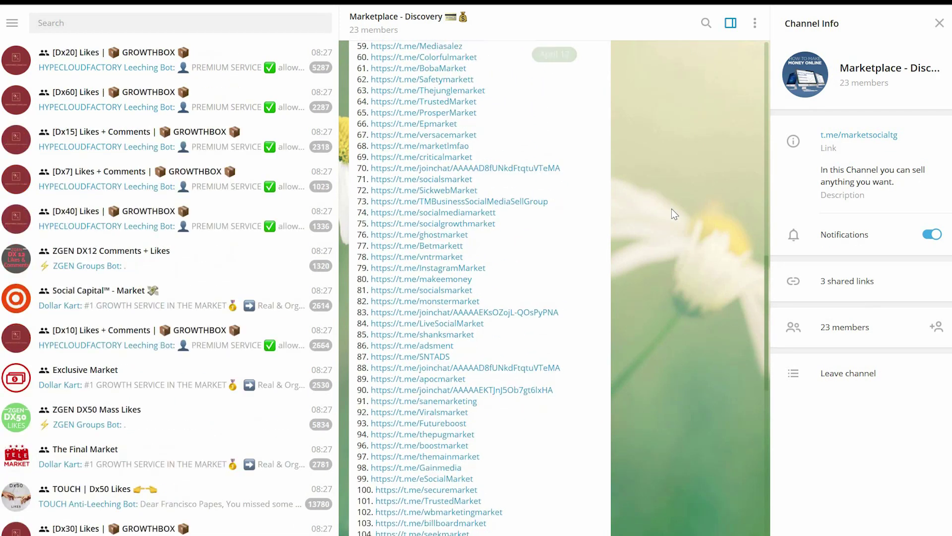
scroll(671, 208, "down", 3)
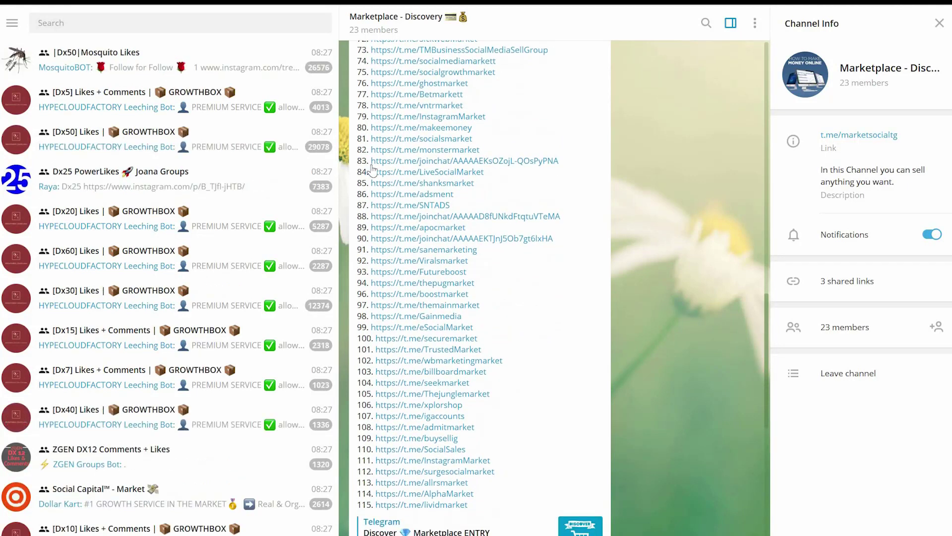
Step: Search chats for 'fitness' and reopen the Fitness channel
left_click(107, 25)
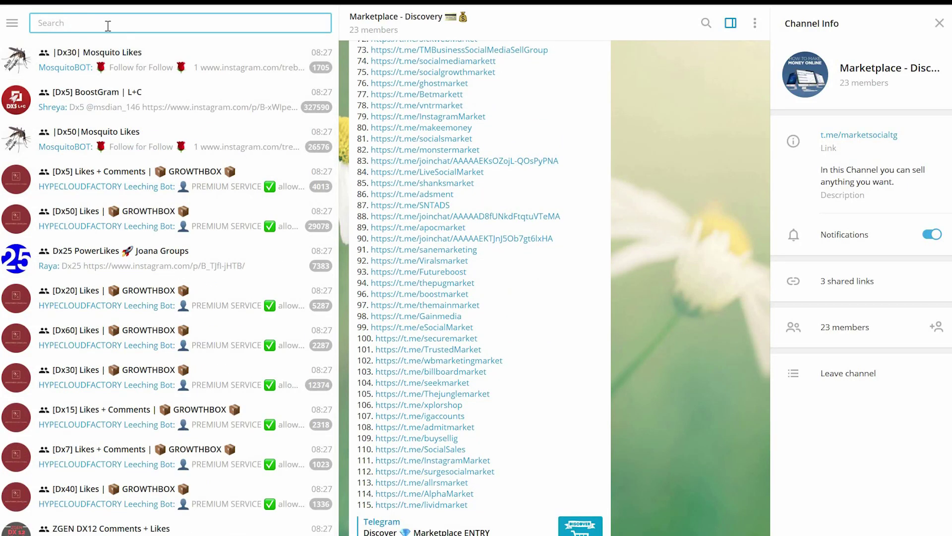
type("fitness")
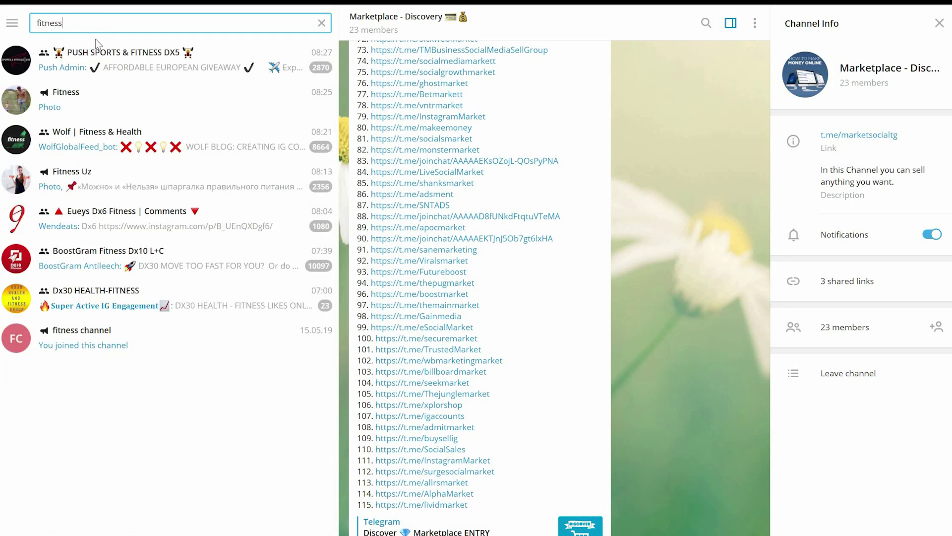
left_click(104, 99)
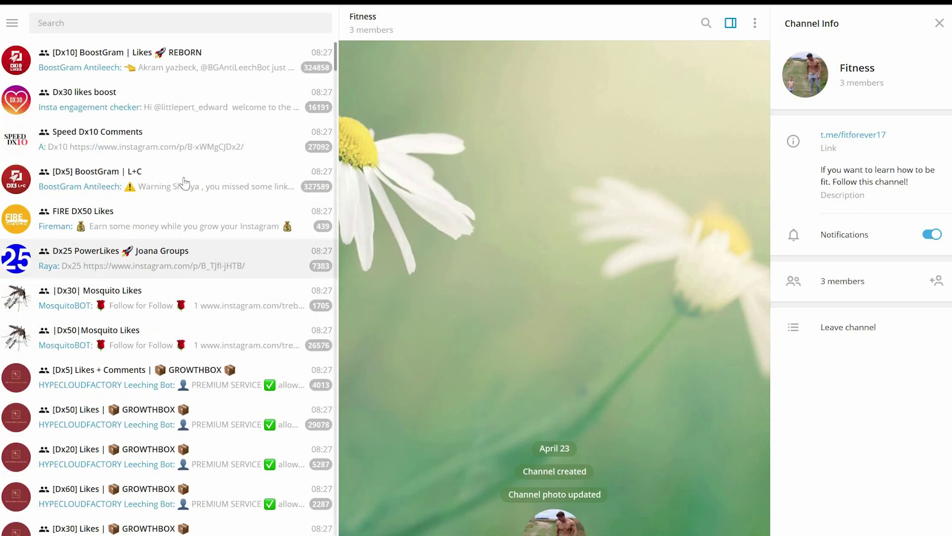
left_click(100, 28)
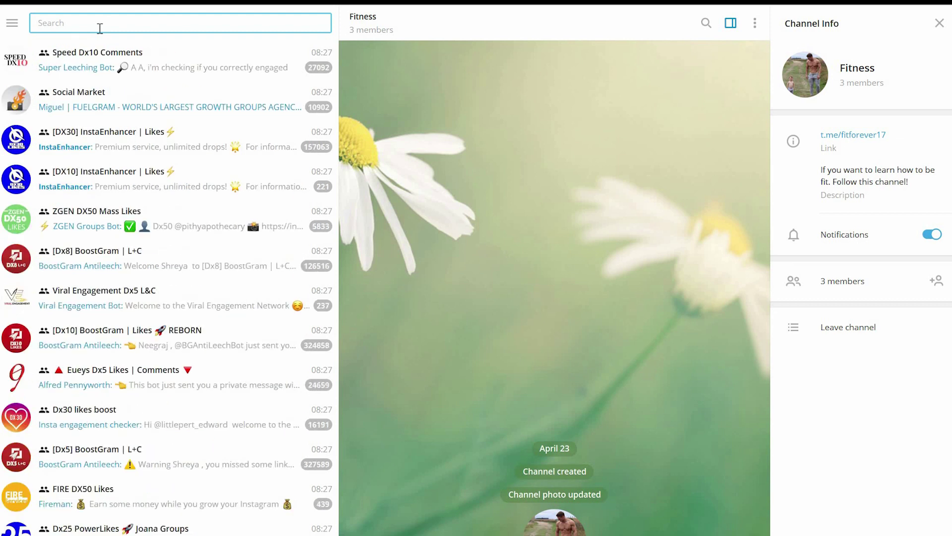
Step: Search chats for 'market' and open the Social Market group
type("market")
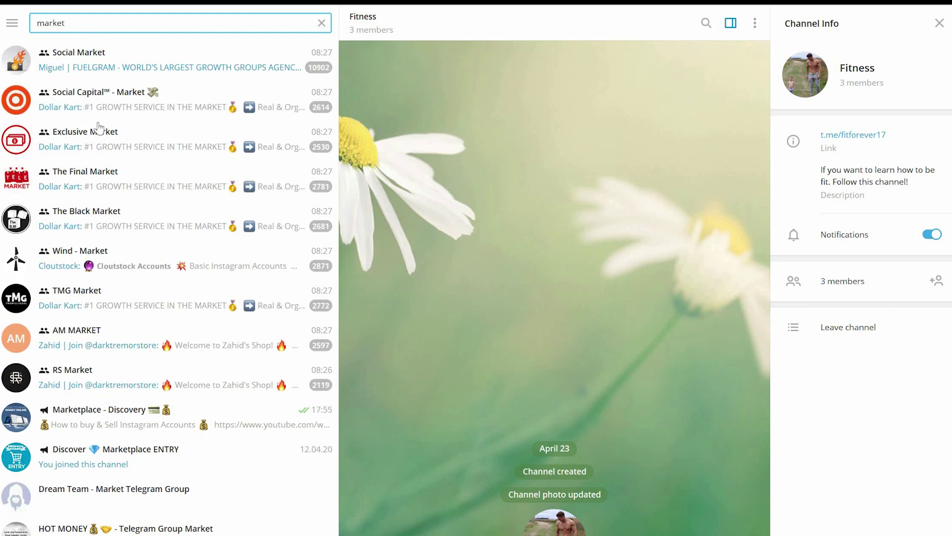
left_click(74, 65)
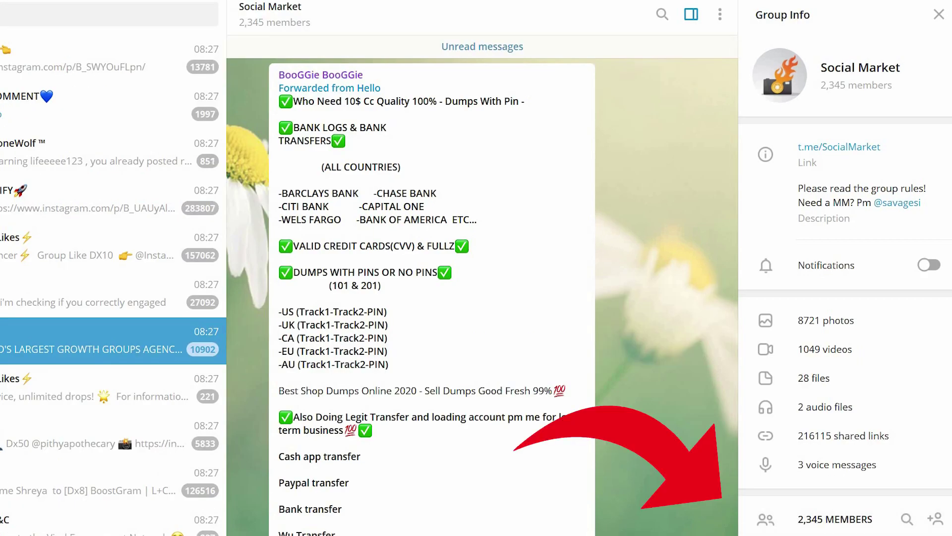
Step: Scroll Social Market's Group Info to the members list and open the first member's profile
scroll(777, 530, "down", 3)
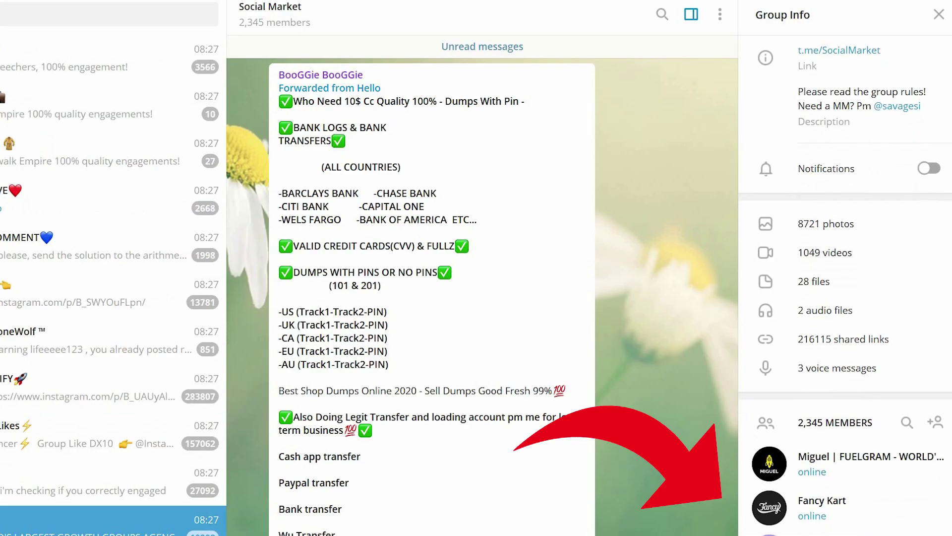
scroll(113, 277, "down", 3)
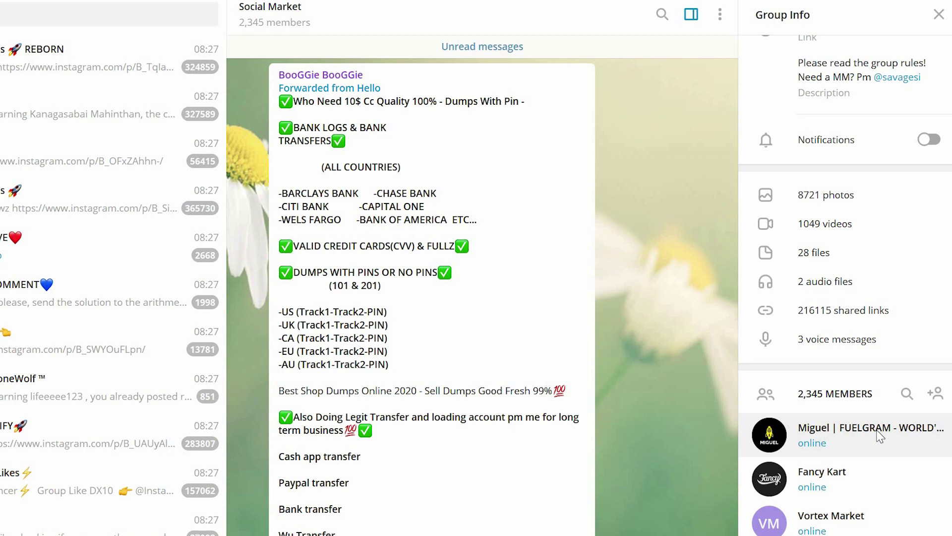
left_click(879, 436)
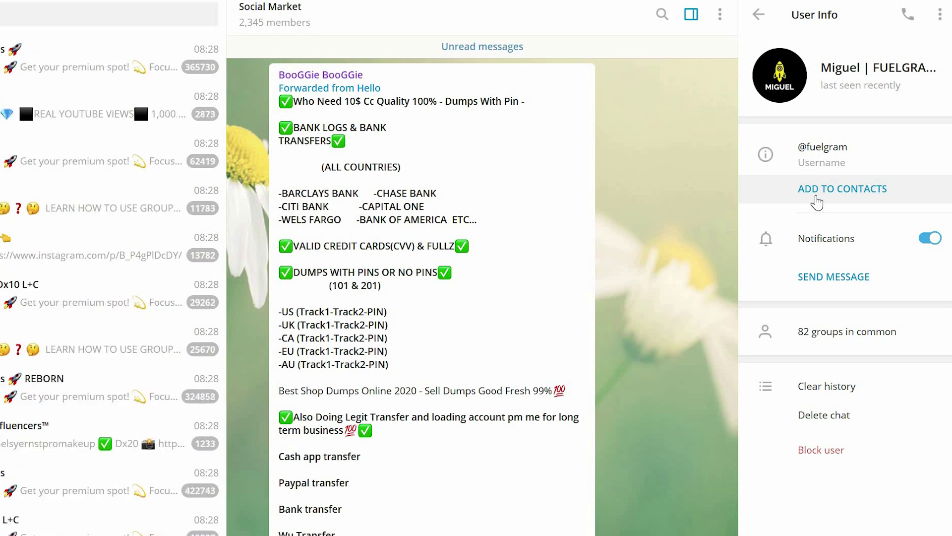
Step: Save this member as a contact with a last name marking them as from Social Market
left_click(817, 202)
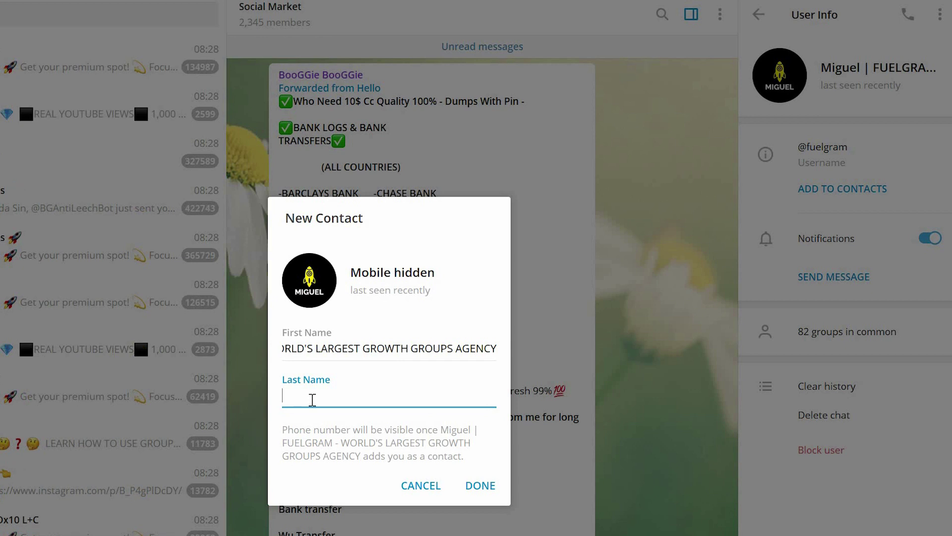
type("fuelgram")
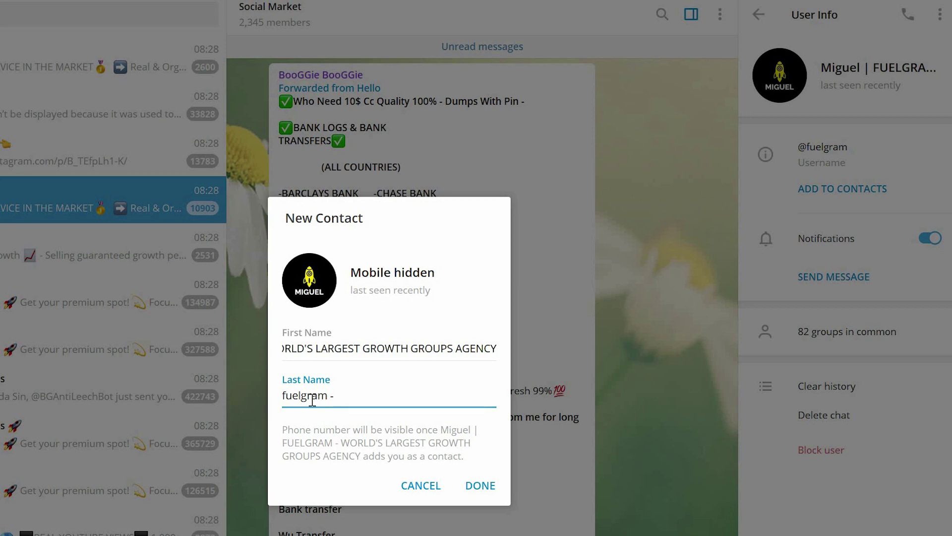
type(" -Social MARKET")
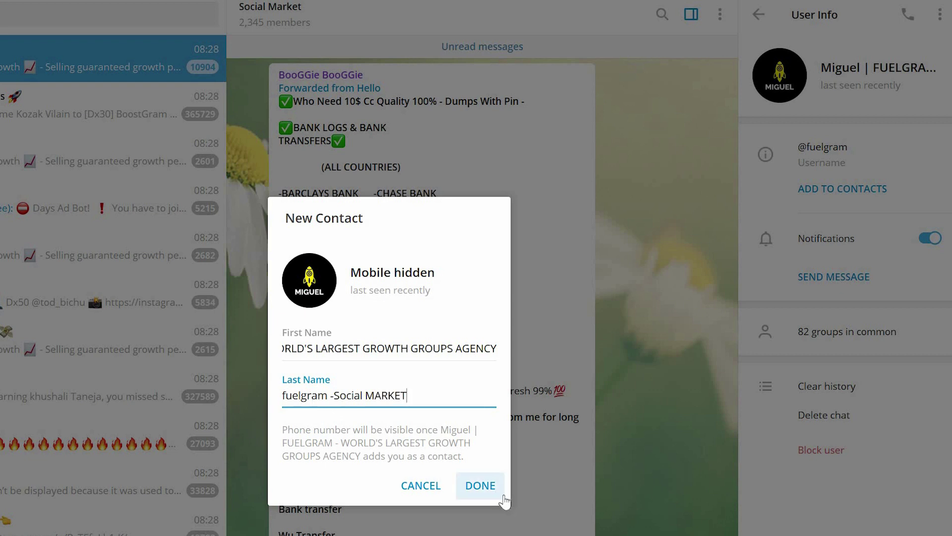
left_click(490, 489)
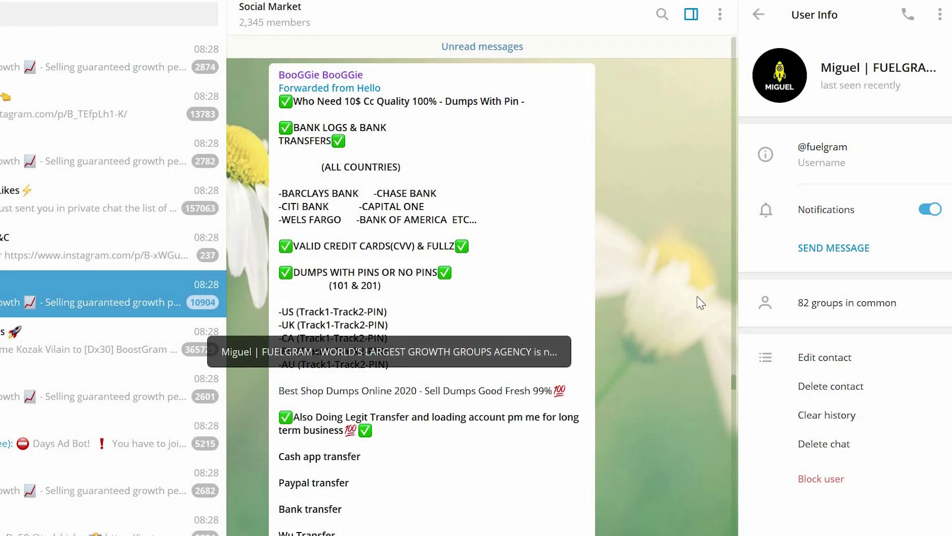
left_click(759, 19)
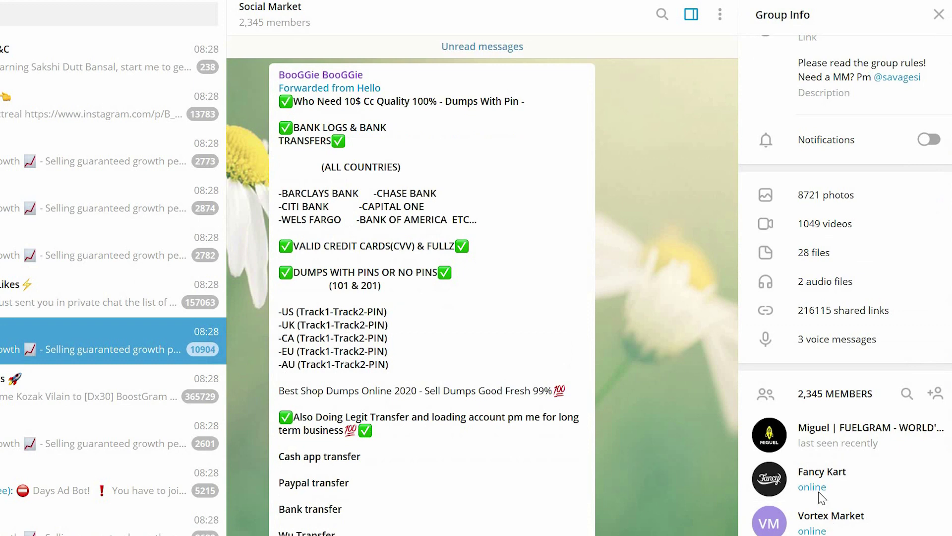
left_click(817, 491)
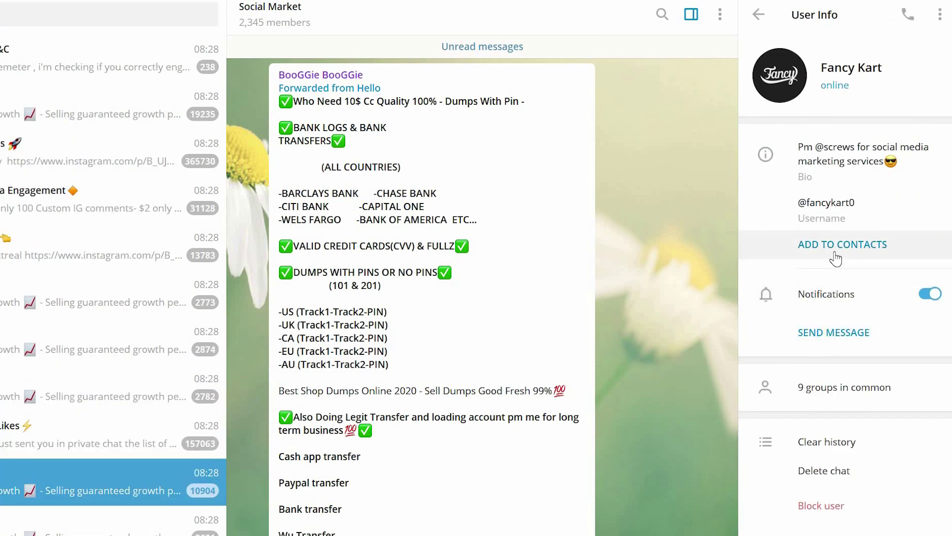
left_click(775, 246)
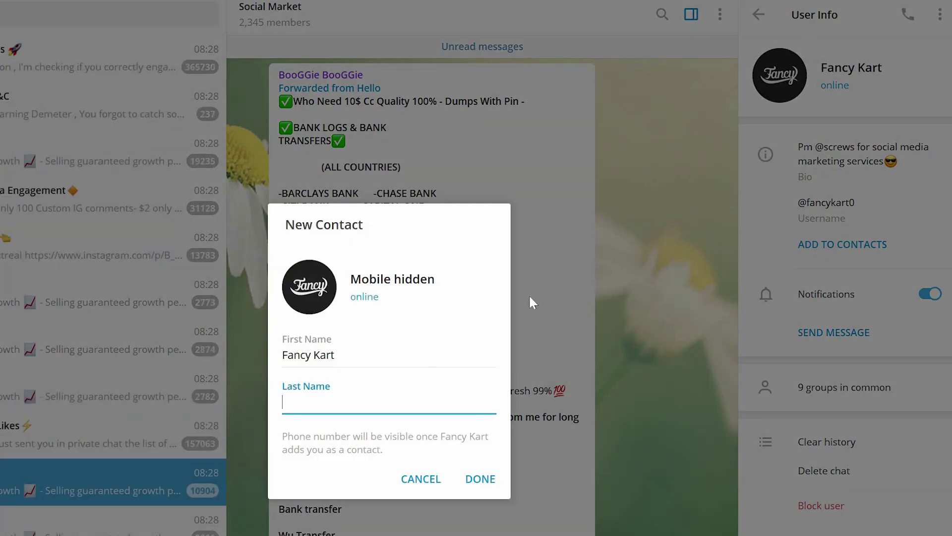
left_click(420, 478)
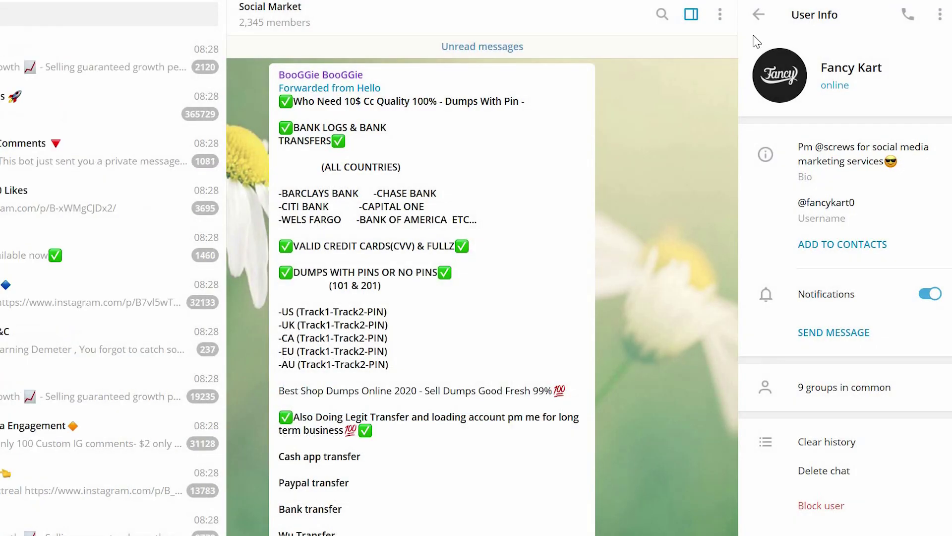
Step: Return to Social Market's group info and scroll through its 2,345-member list
left_click(759, 15)
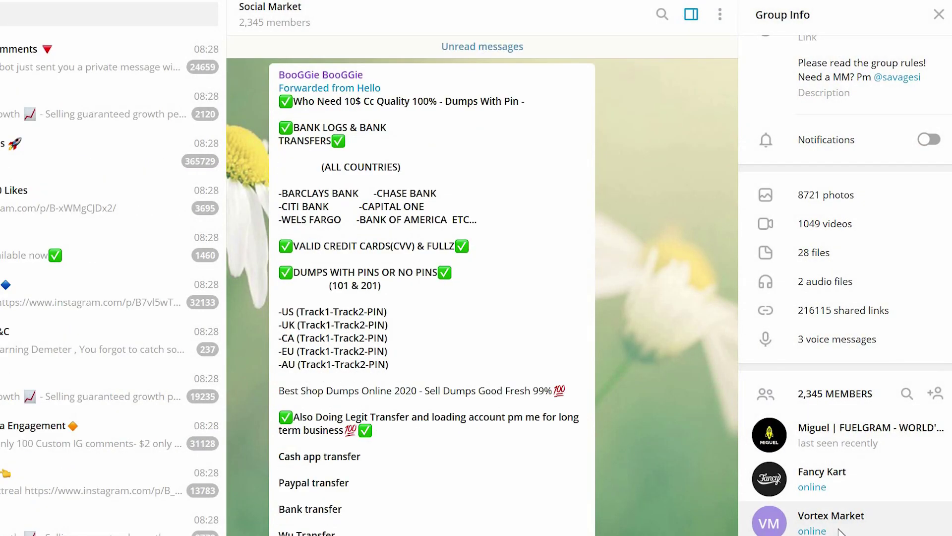
scroll(839, 529, "down", 1)
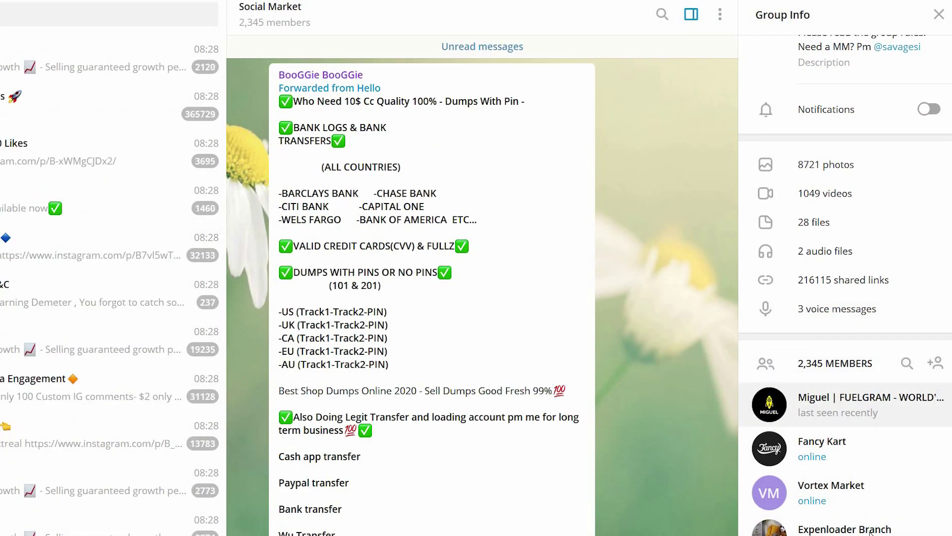
scroll(870, 496, "down", 4)
scroll(869, 447, "up", 2)
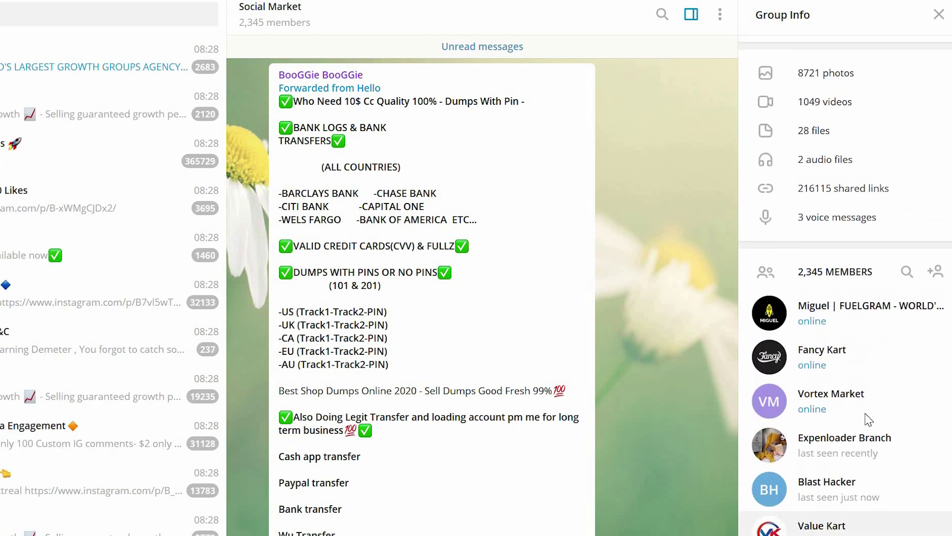
scroll(848, 354, "up", 1)
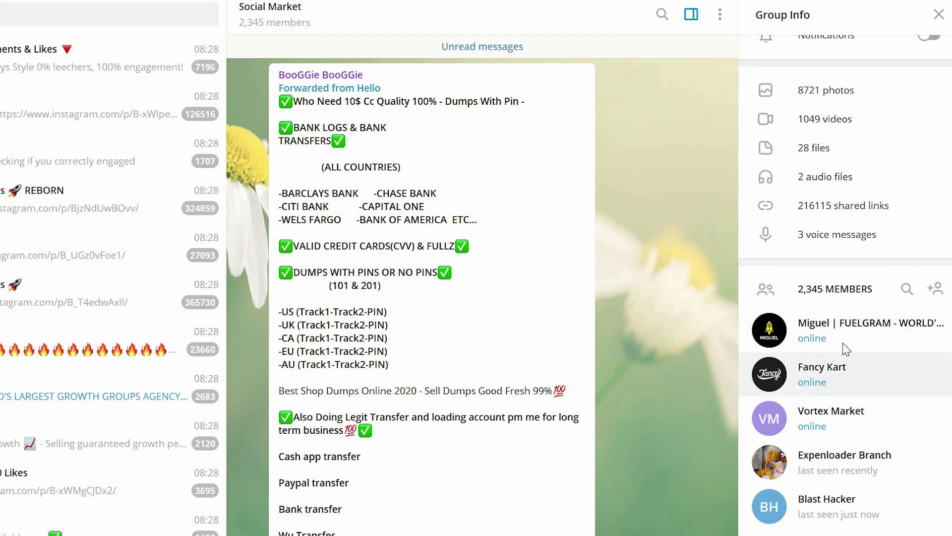
scroll(846, 349, "down", 6)
scroll(893, 416, "up", 8)
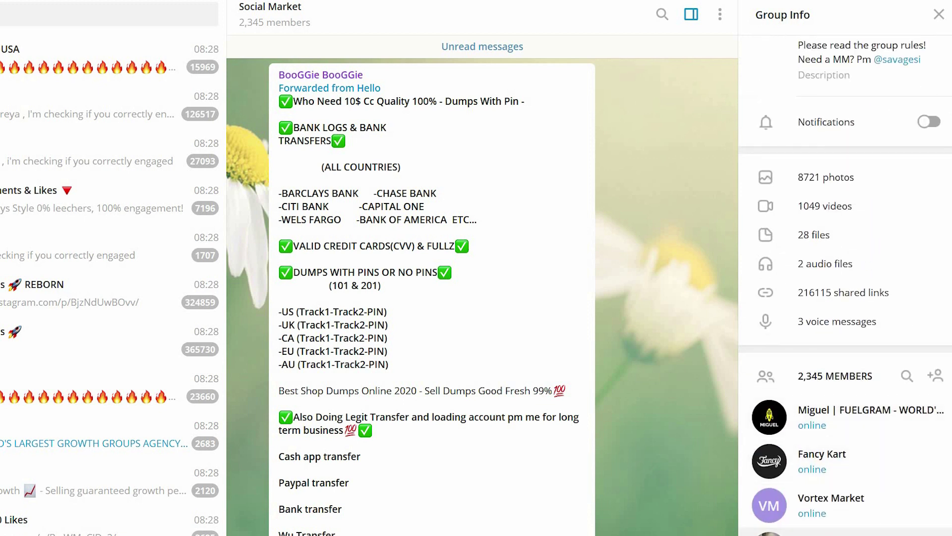
Step: Save group member Fancy Kart as a contact with last name 'Social Market'
left_click(825, 471)
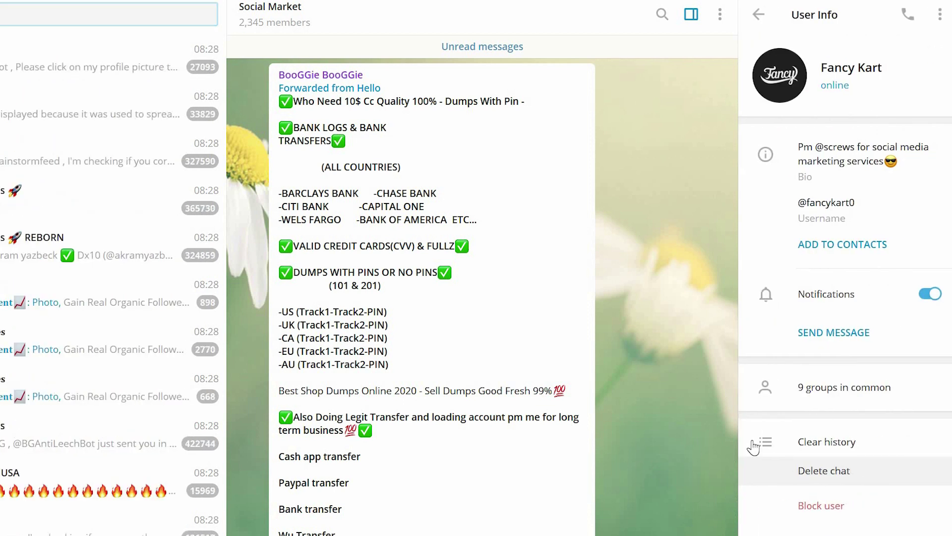
left_click(825, 246)
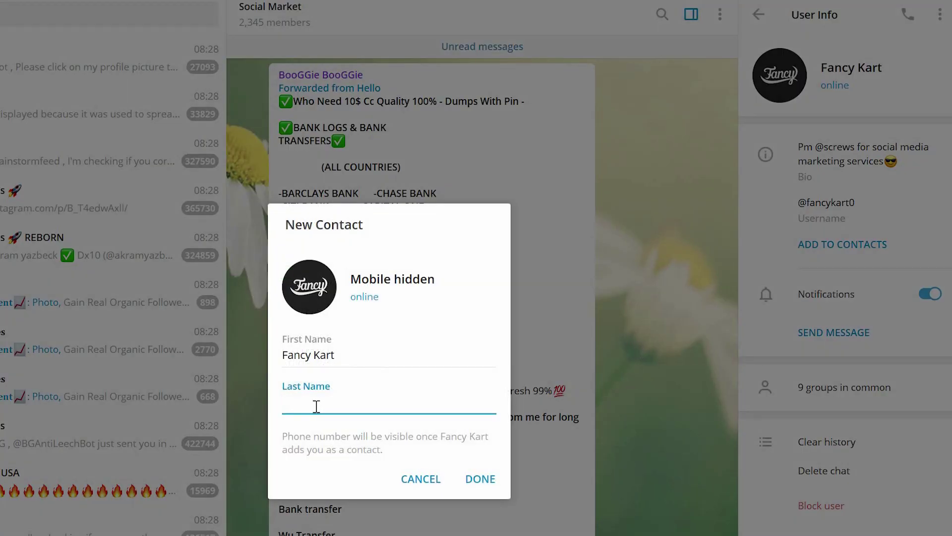
type("sOCIAL")
key("BackSpace")
key("BackSpace")
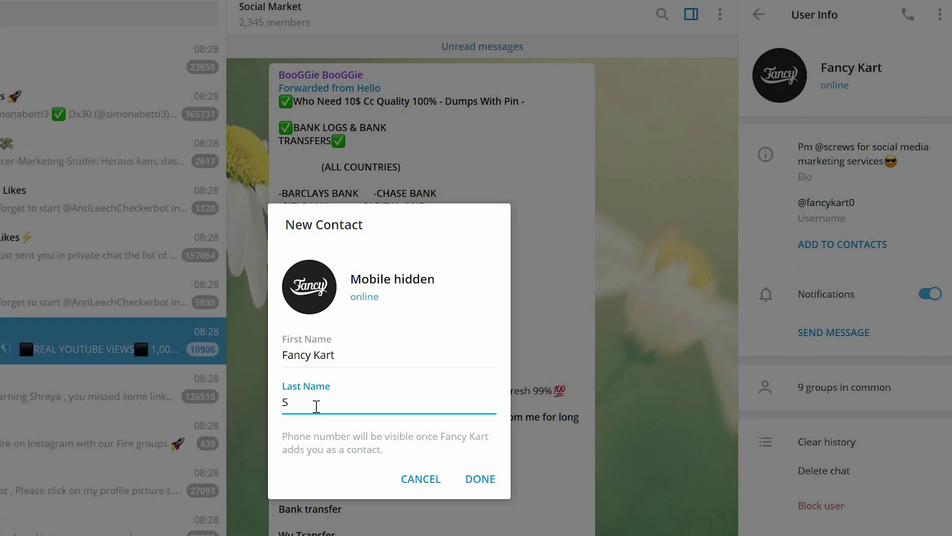
key("BackSpace")
key("BackSpace")
key("BackSpace")
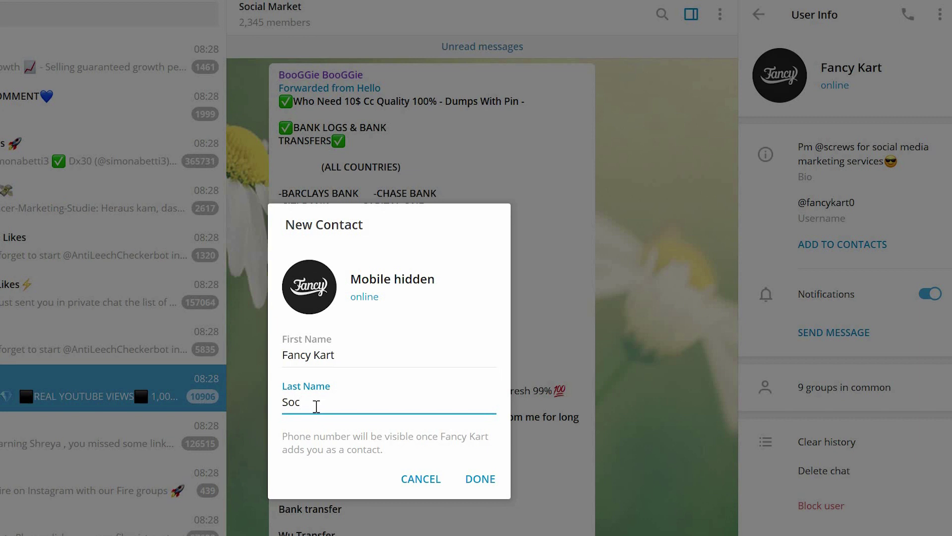
type("arket")
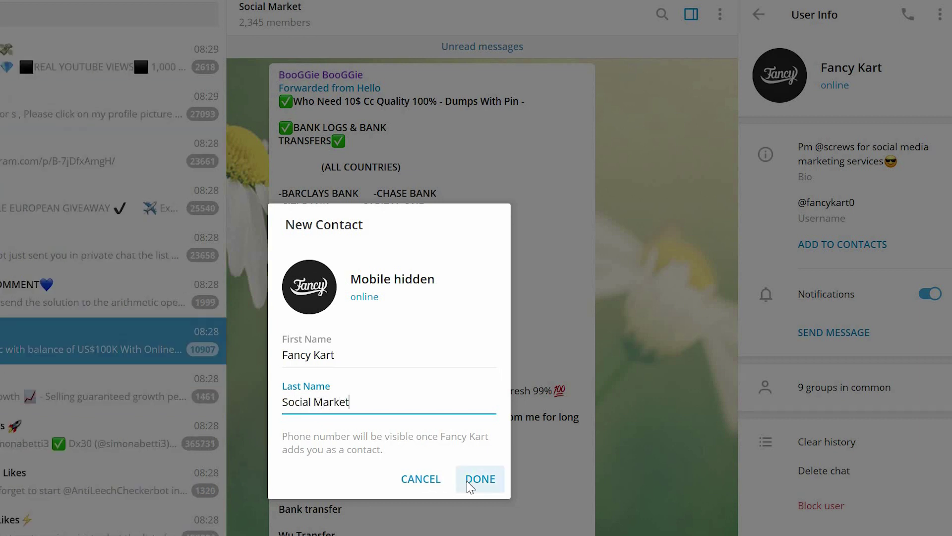
left_click(479, 478)
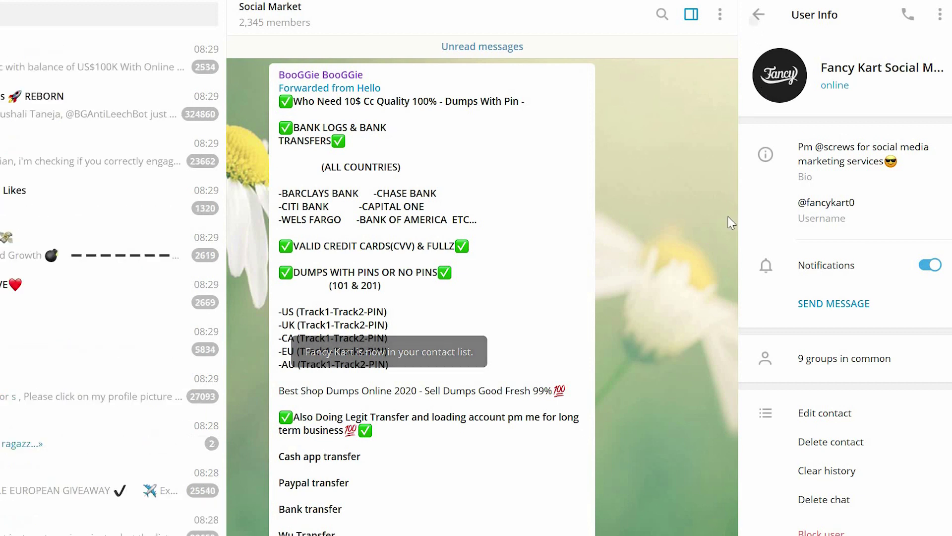
left_click(758, 15)
Step: Save member Vortex Market as a contact with last name 'Social Market'
scroll(843, 452, "down", 2)
left_click(843, 452)
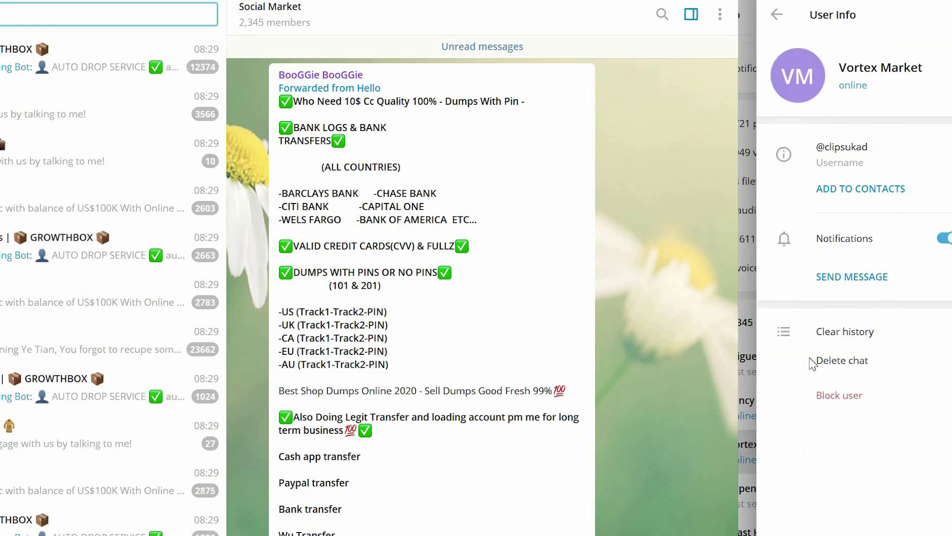
left_click(816, 189)
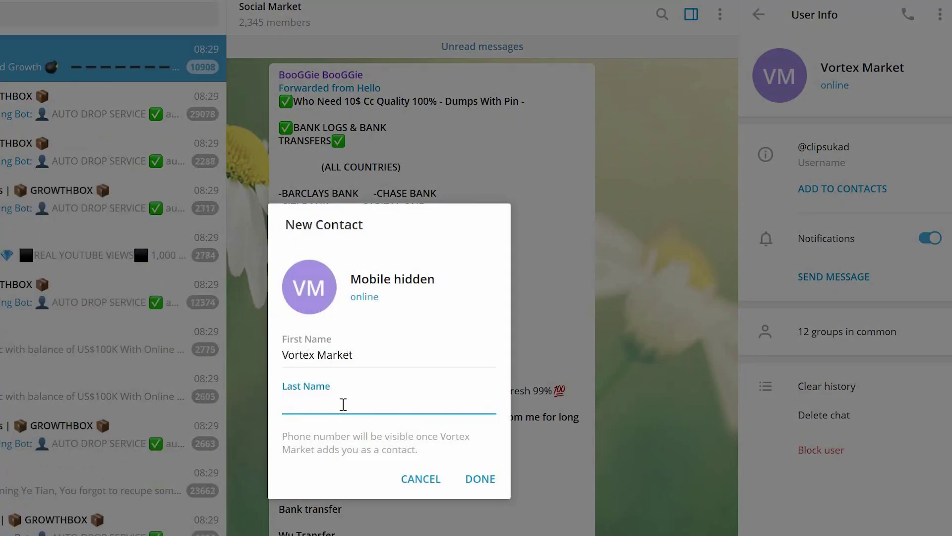
type("Social ")
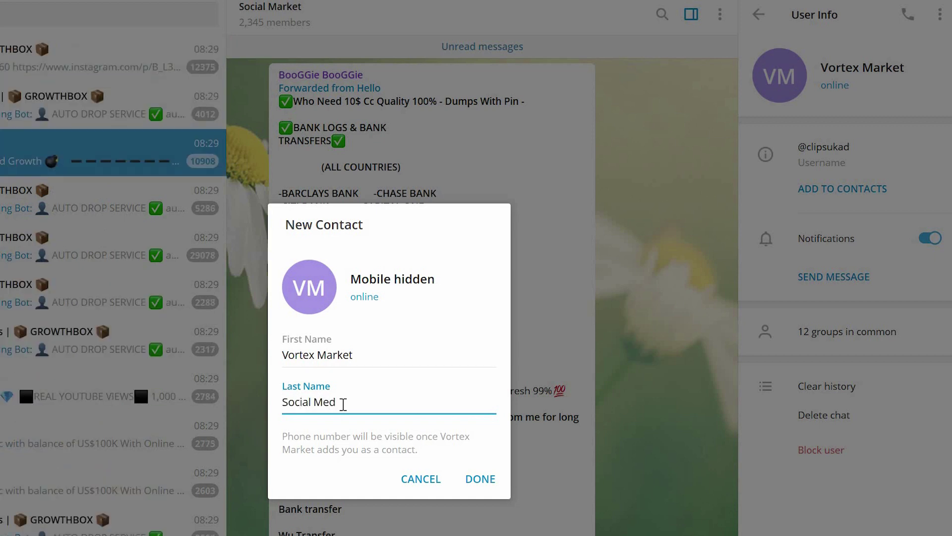
type("Med")
key("BackSpace")
type("arket")
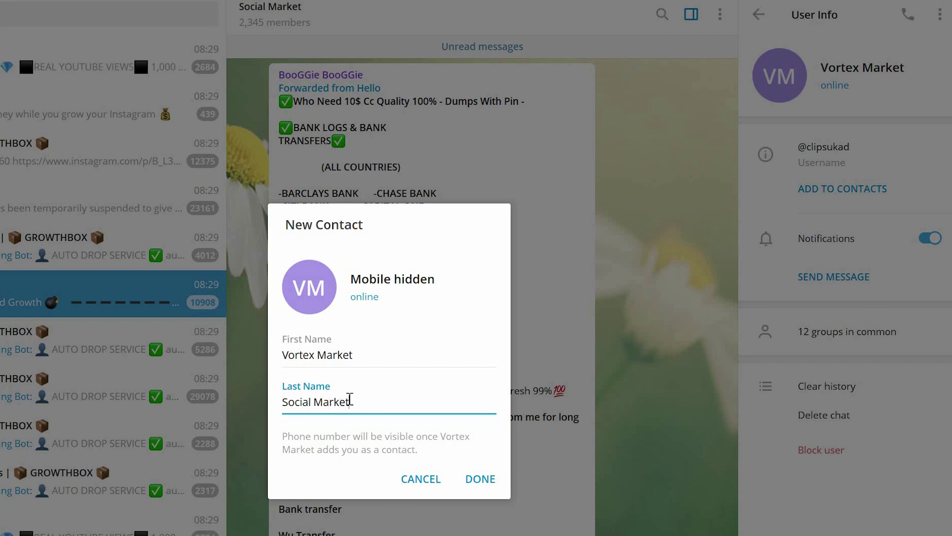
left_click_drag(350, 400, 280, 394)
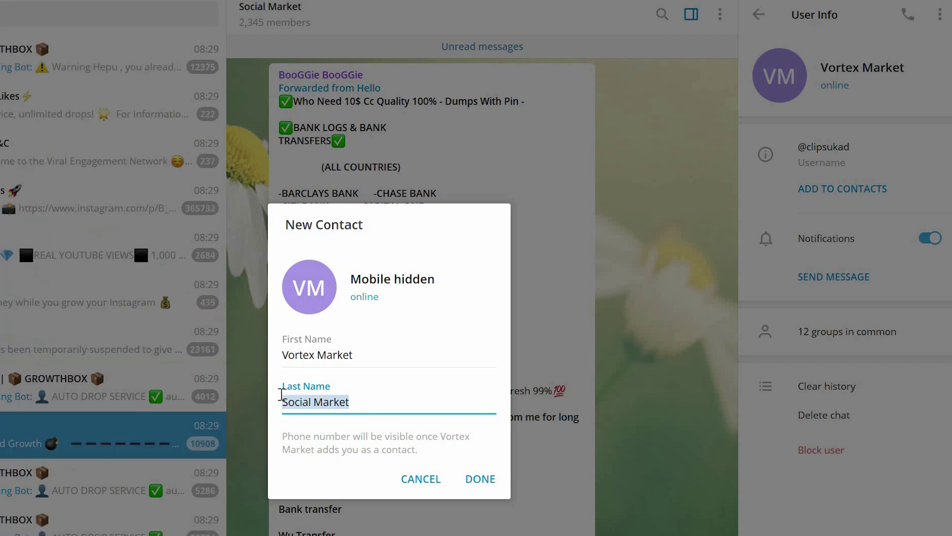
left_click(482, 479)
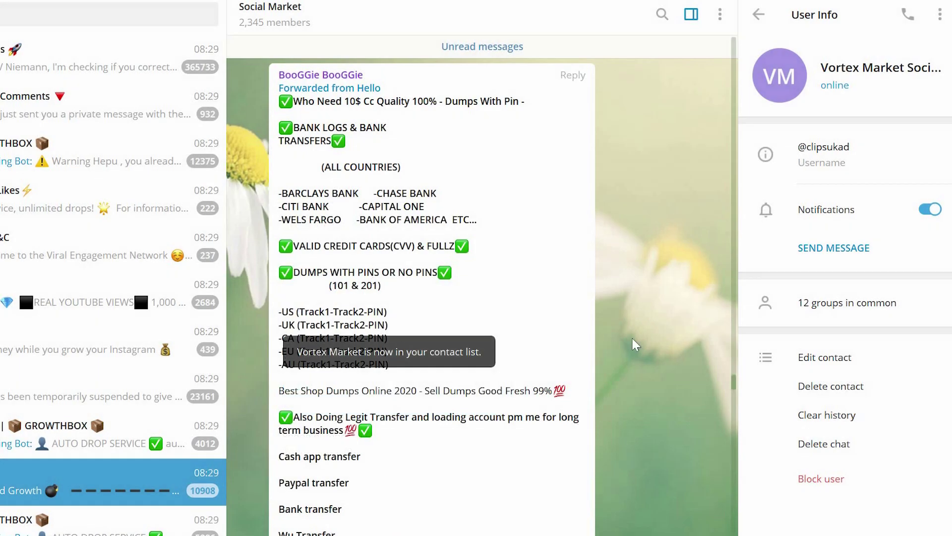
Step: Start a new contact entry for member Expenloader Branch
key("Escape")
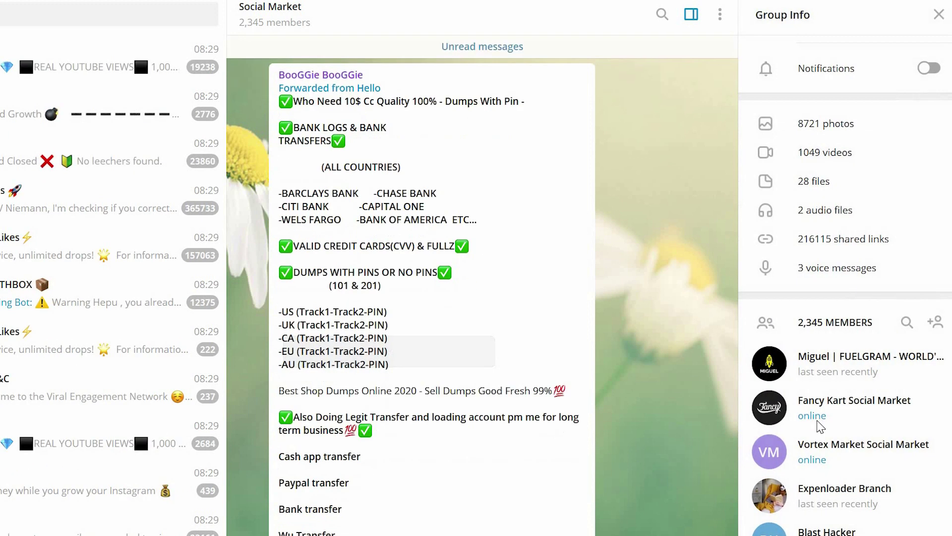
left_click(834, 511)
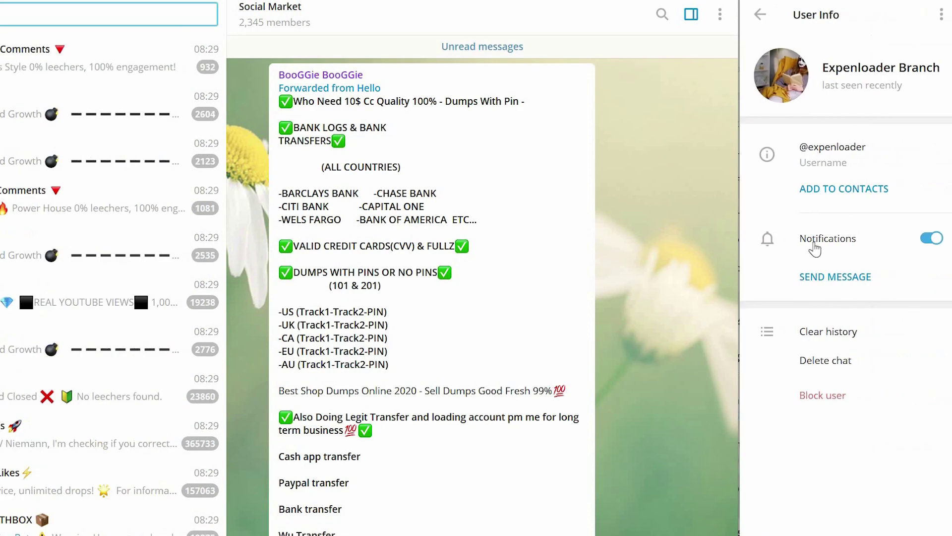
left_click(842, 190)
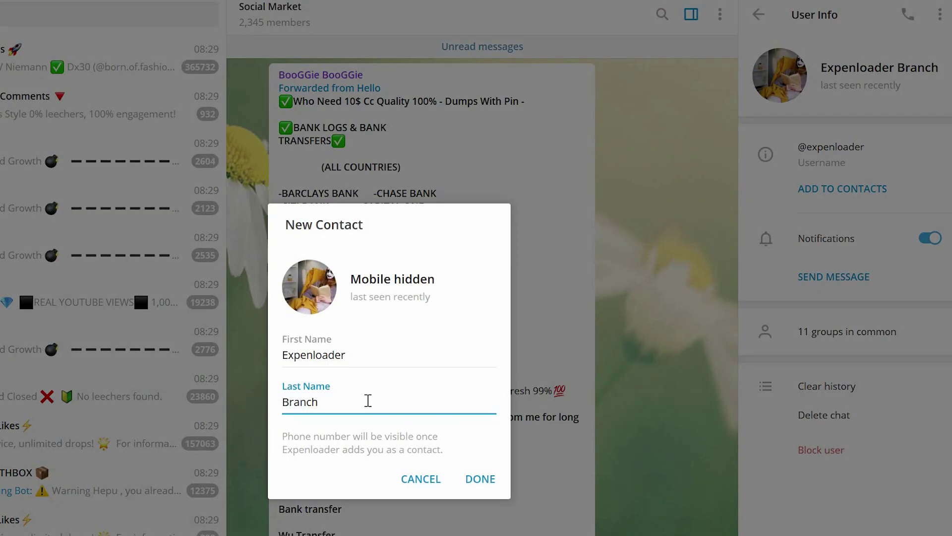